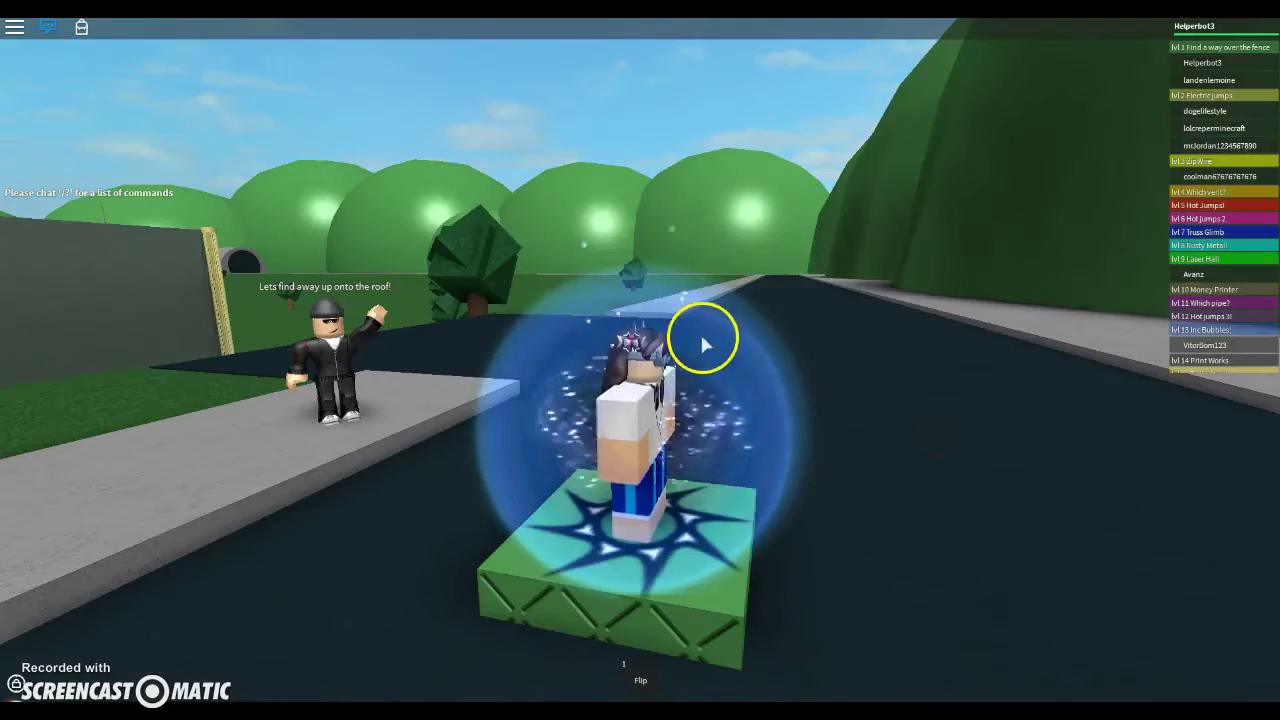
Walk the avatar off the spawn pad, past the guide and onto the grass
key("w")
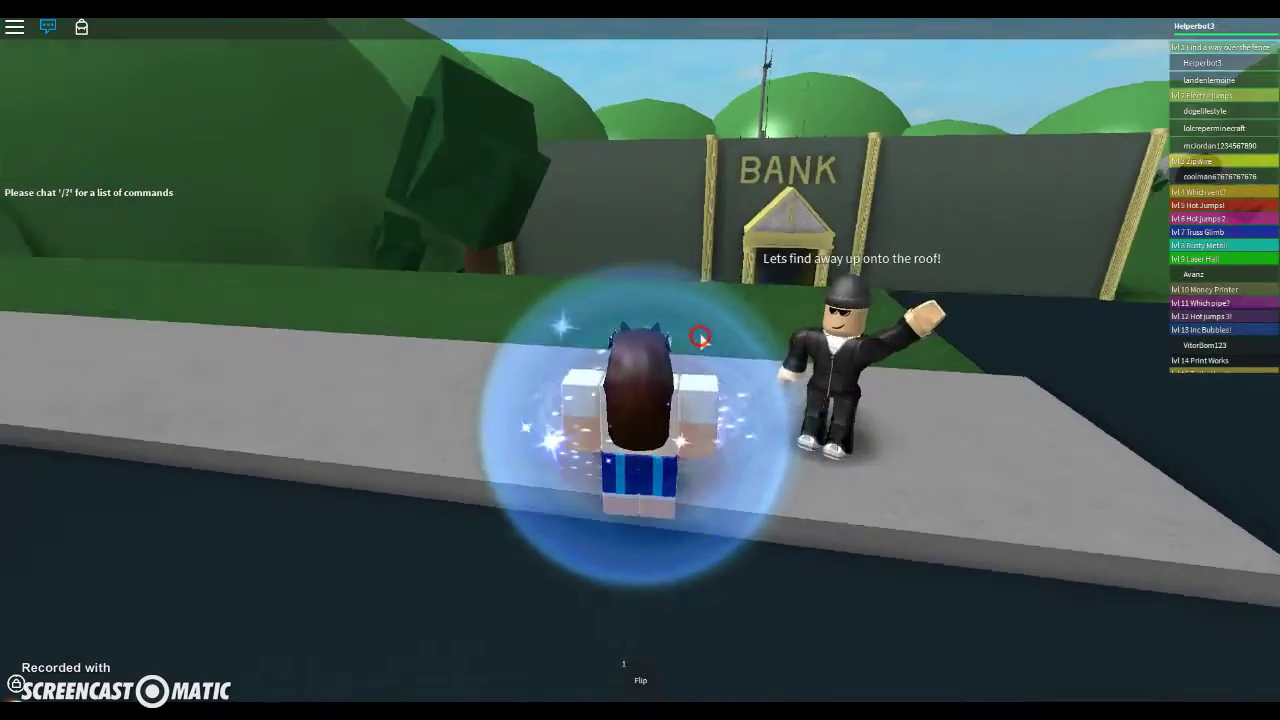
key("a")
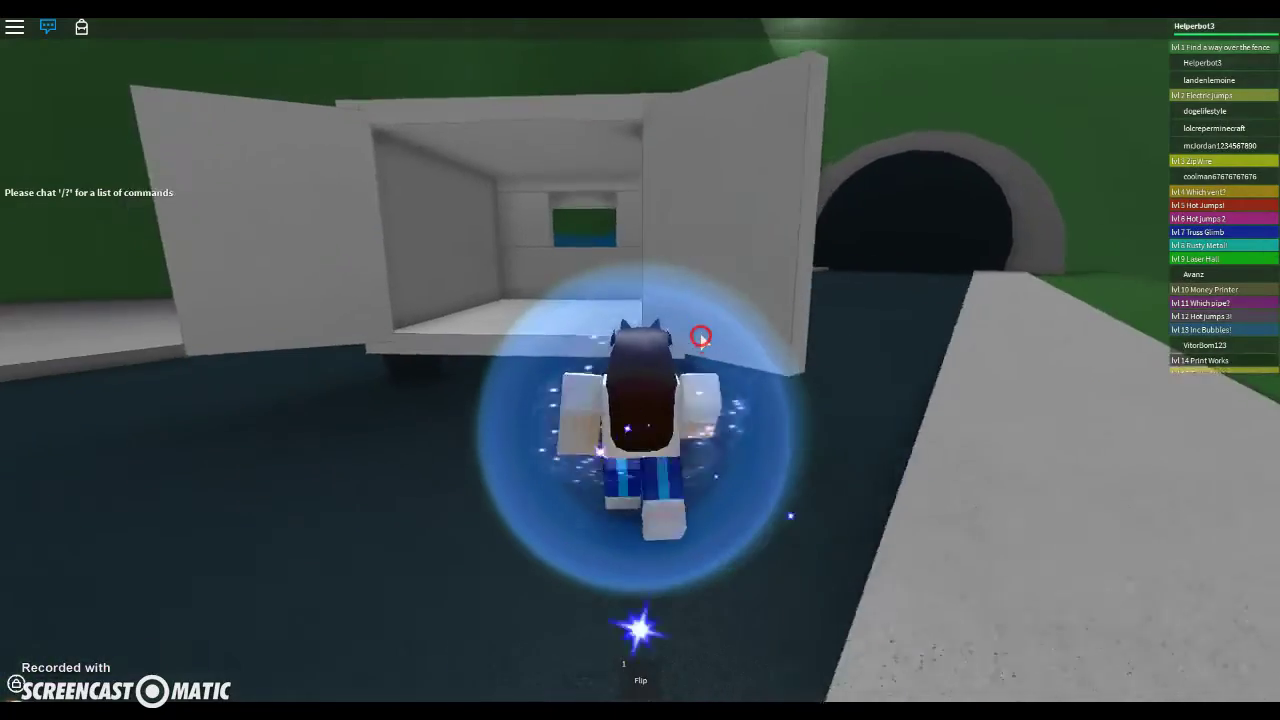
key("a")
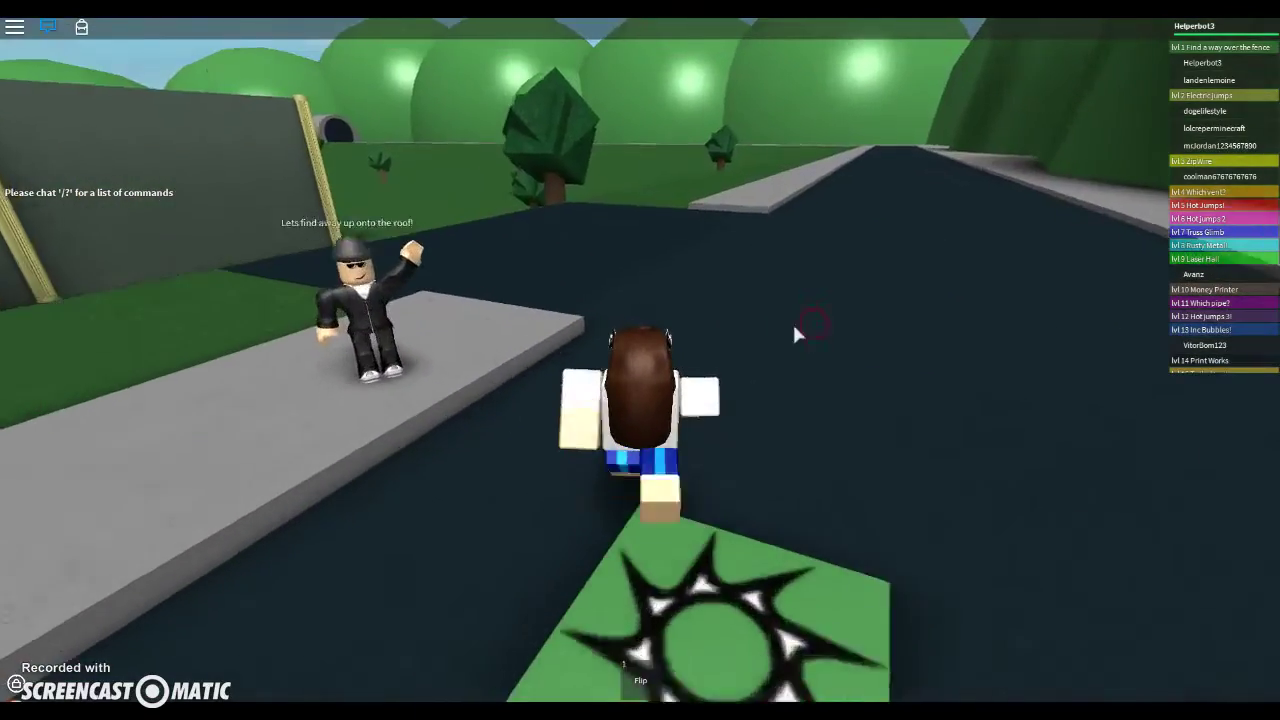
key("w")
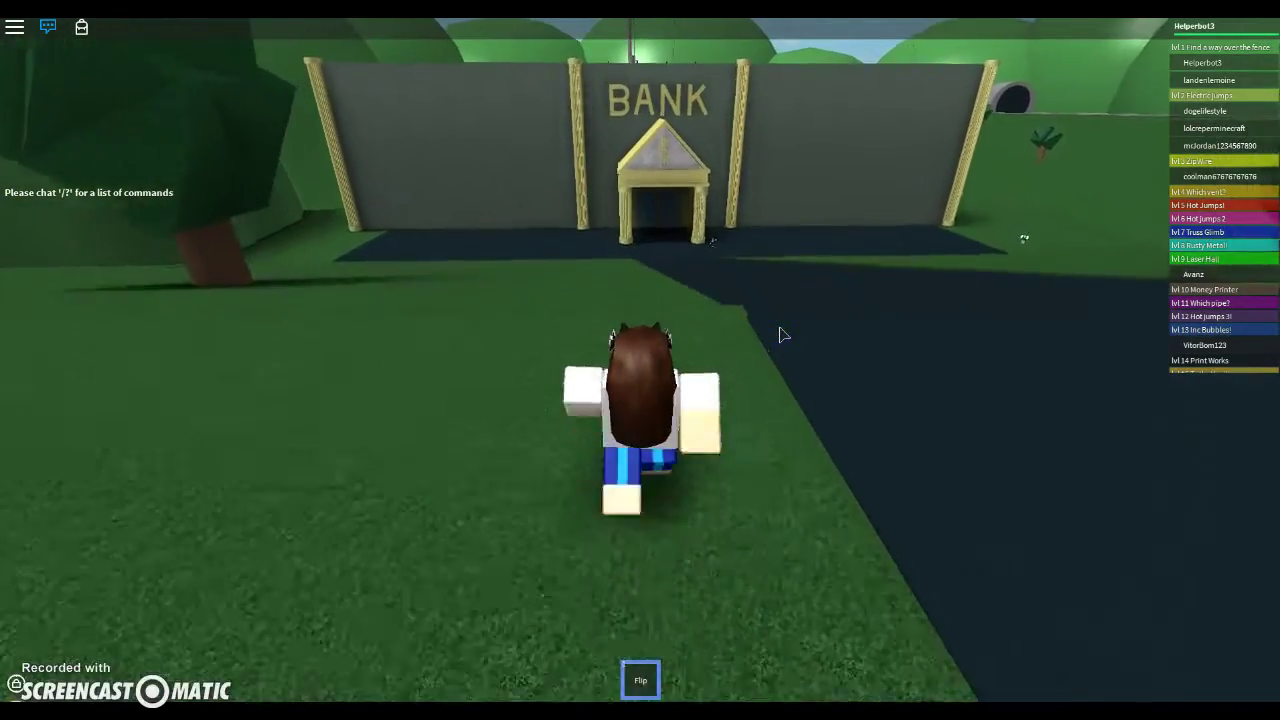
key("w")
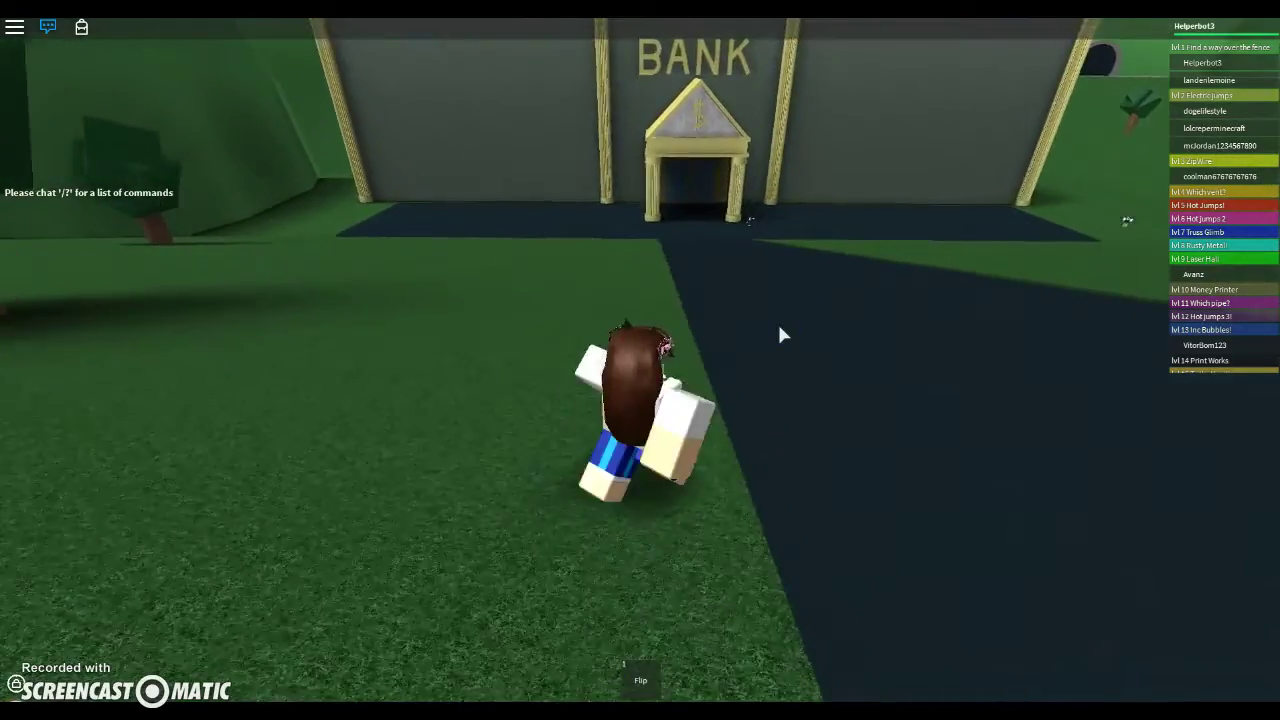
scroll(780, 328, "down", 3)
scroll(780, 328, "down", 2)
scroll(780, 328, "down", 3)
scroll(780, 328, "down", 2)
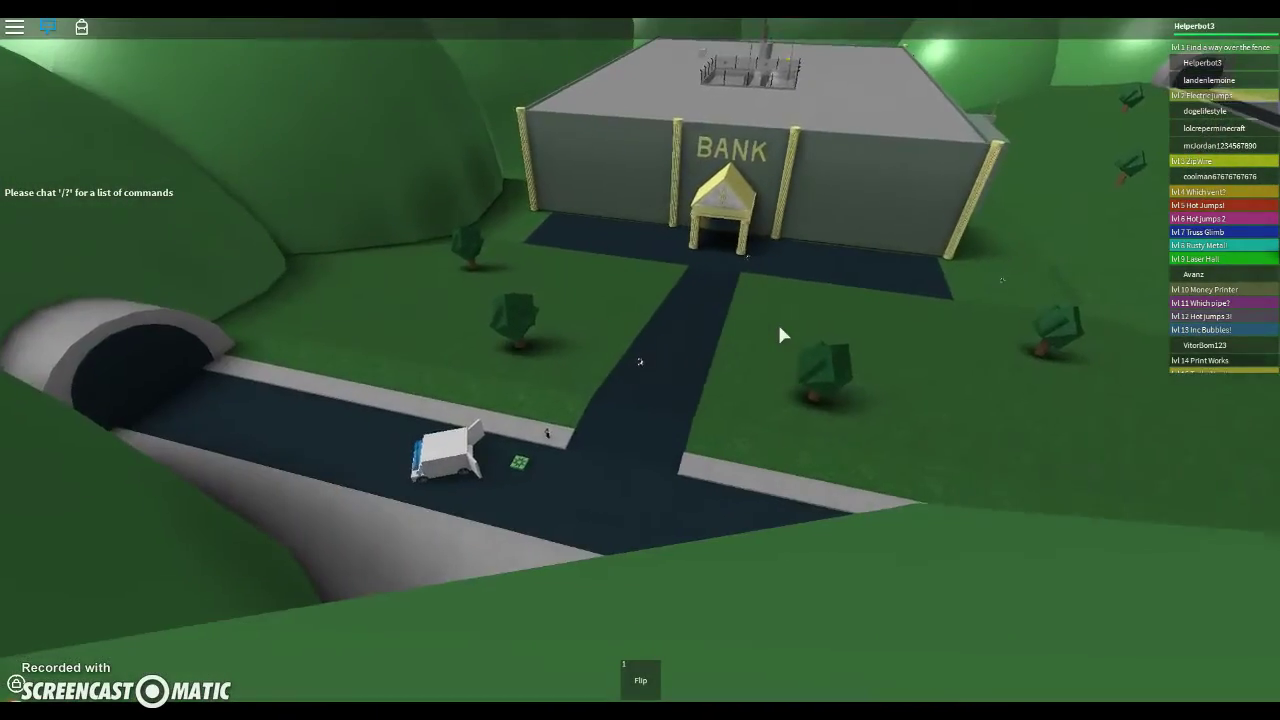
scroll(783, 335, "down", 2)
scroll(783, 335, "down", 2)
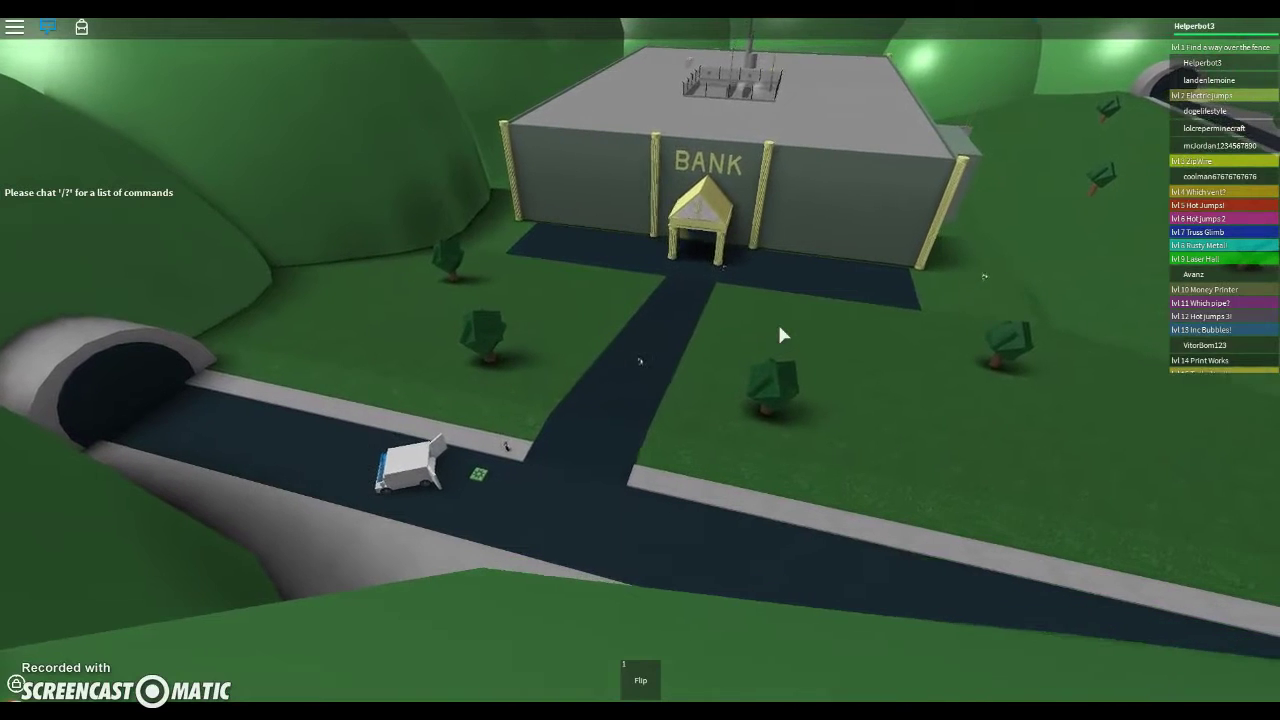
Move the avatar sideways across the grass toward the walled bank building
key("d")
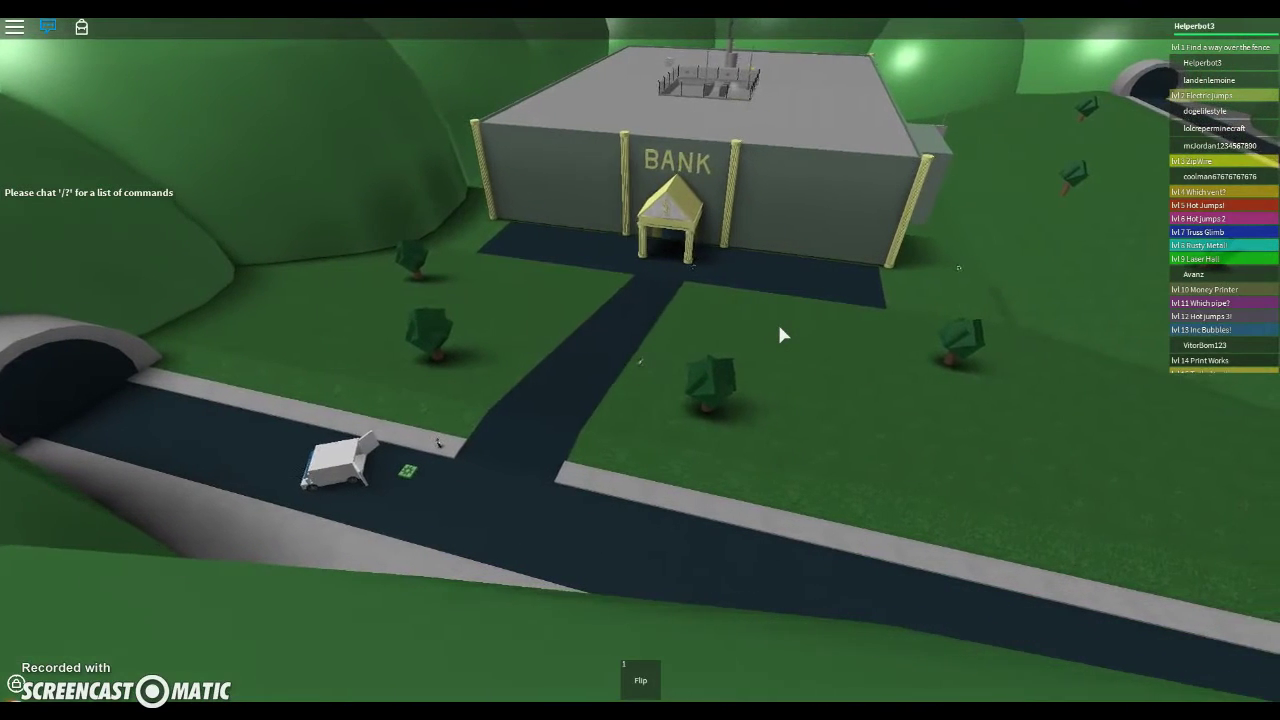
key("d")
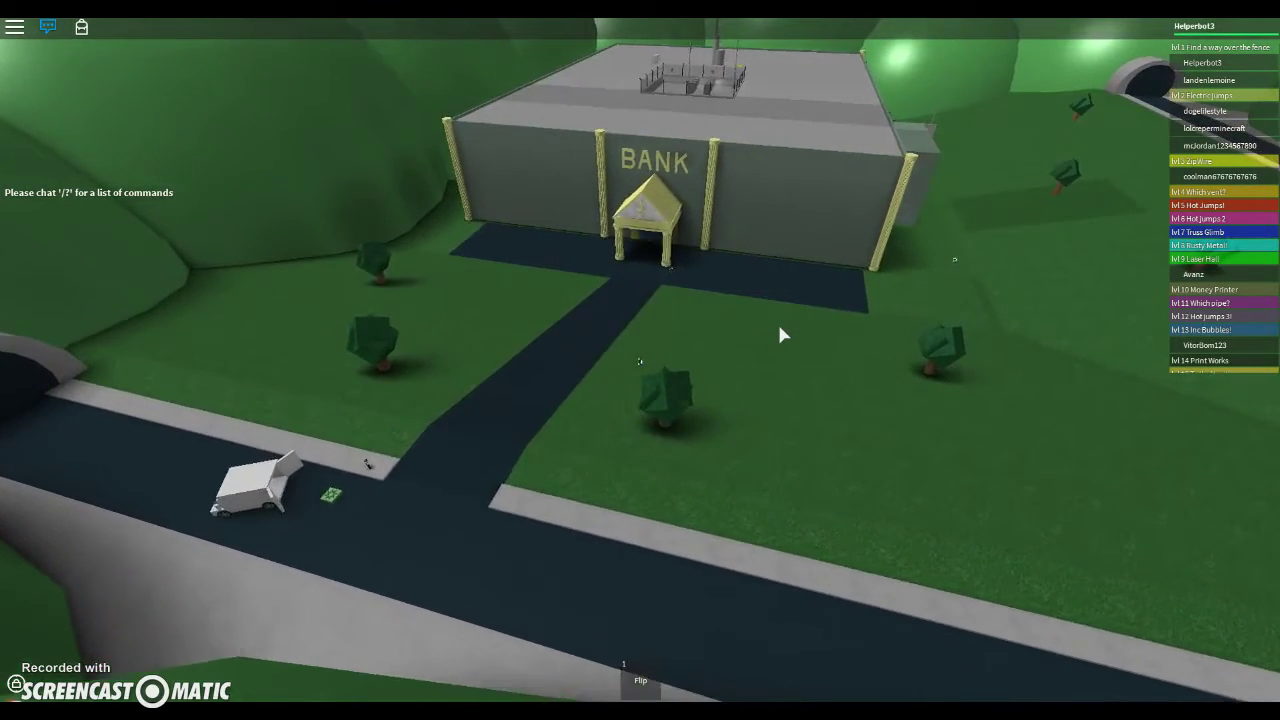
key("d")
left_click(794, 349)
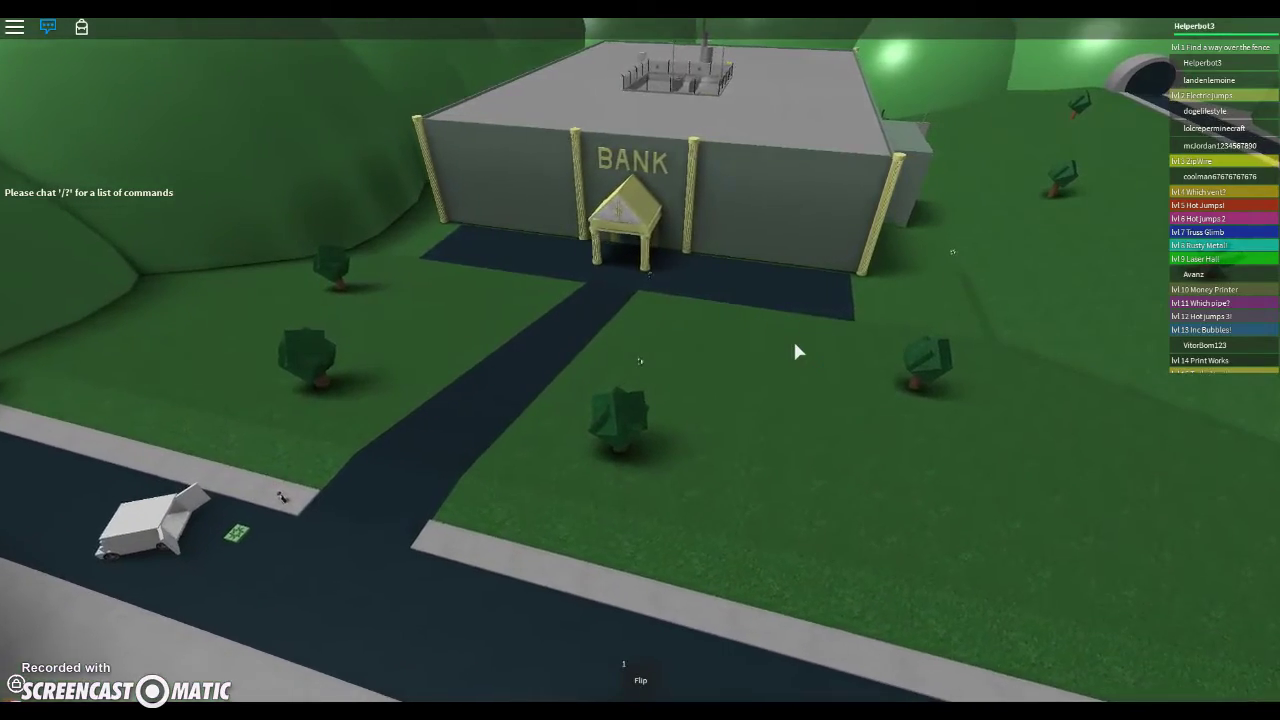
scroll(790, 351, "up", 5)
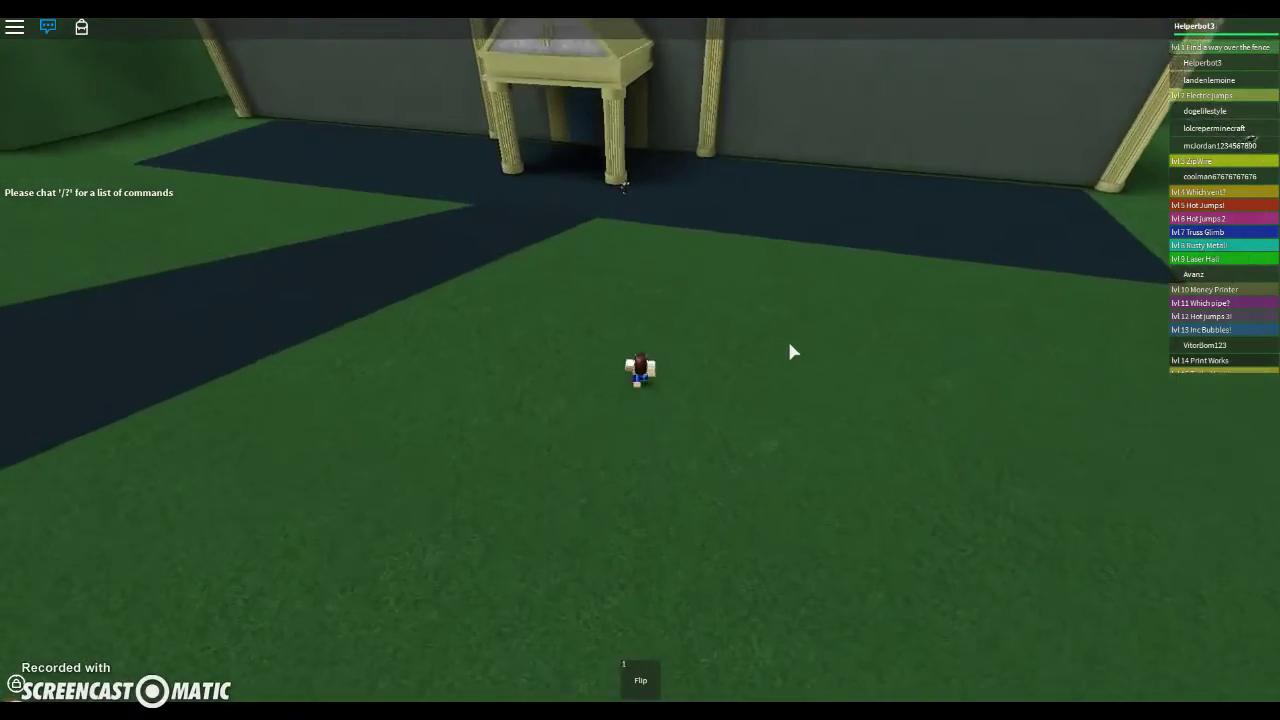
scroll(789, 349, "up", 3)
scroll(789, 349, "up", 2)
Turn the camera toward the bank pillars and run past them along the front pavement
left_click(706, 193)
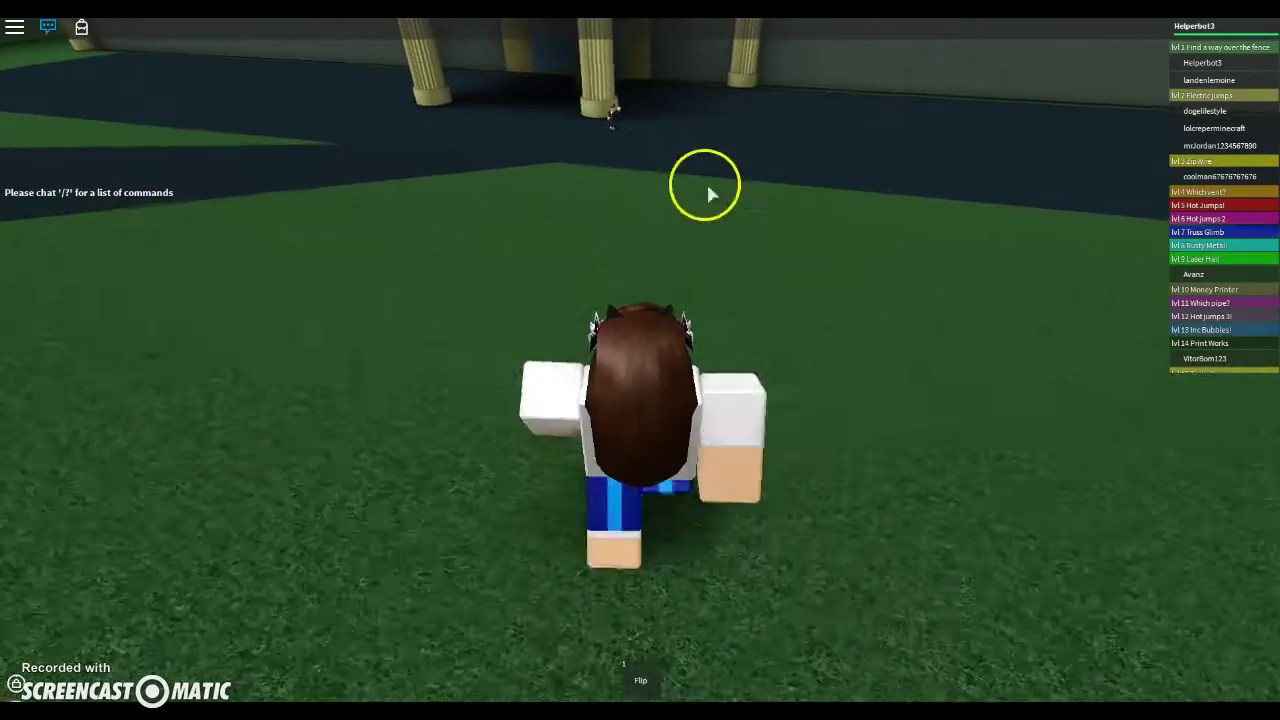
right_click(794, 286)
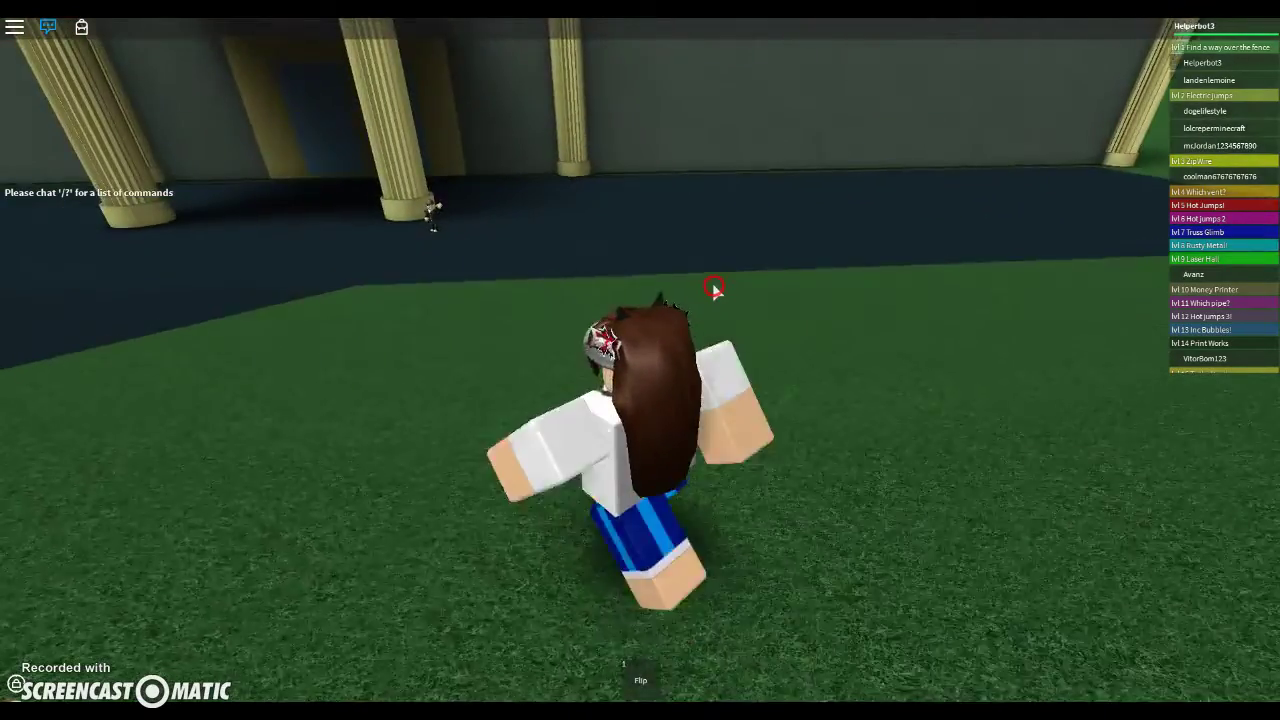
key("w")
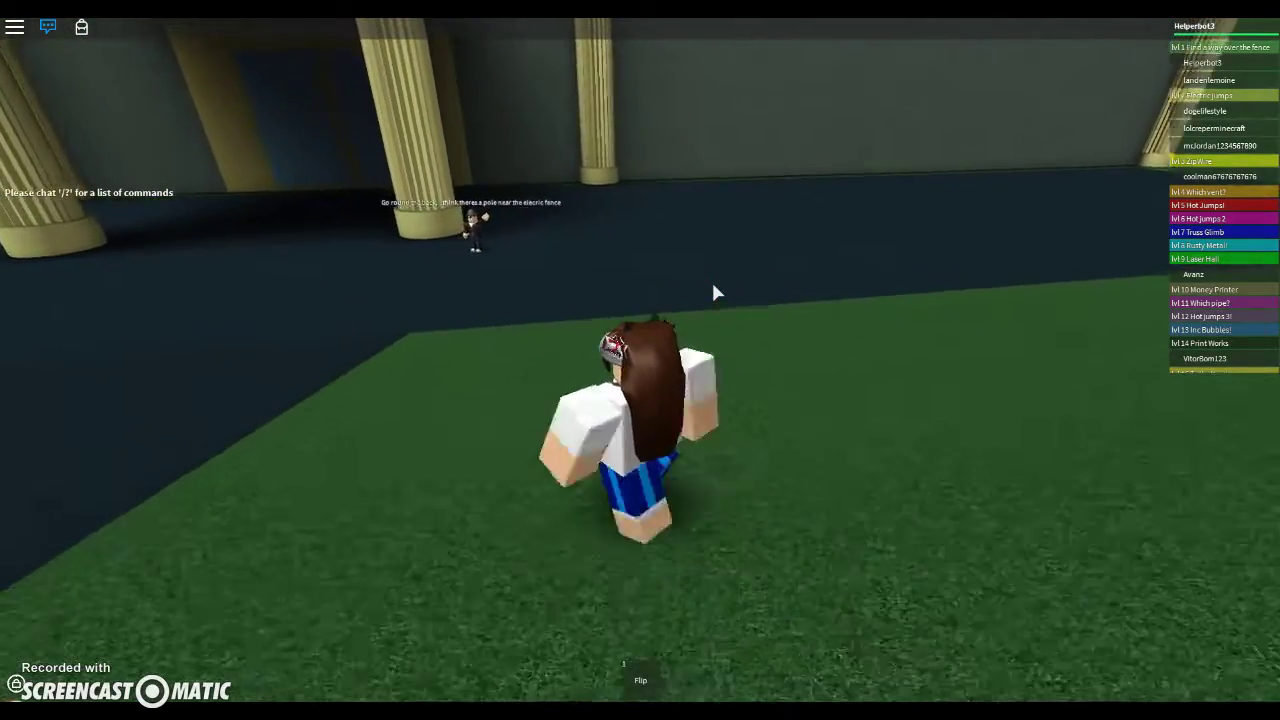
key("d")
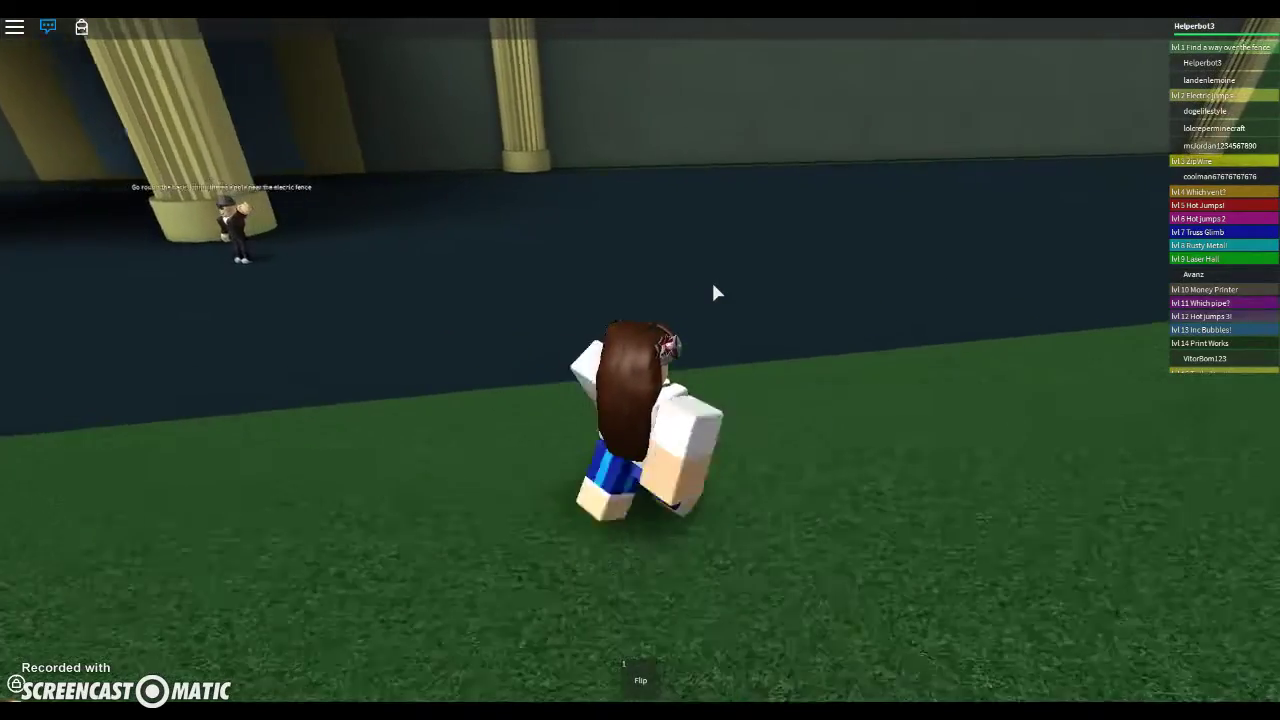
key("w")
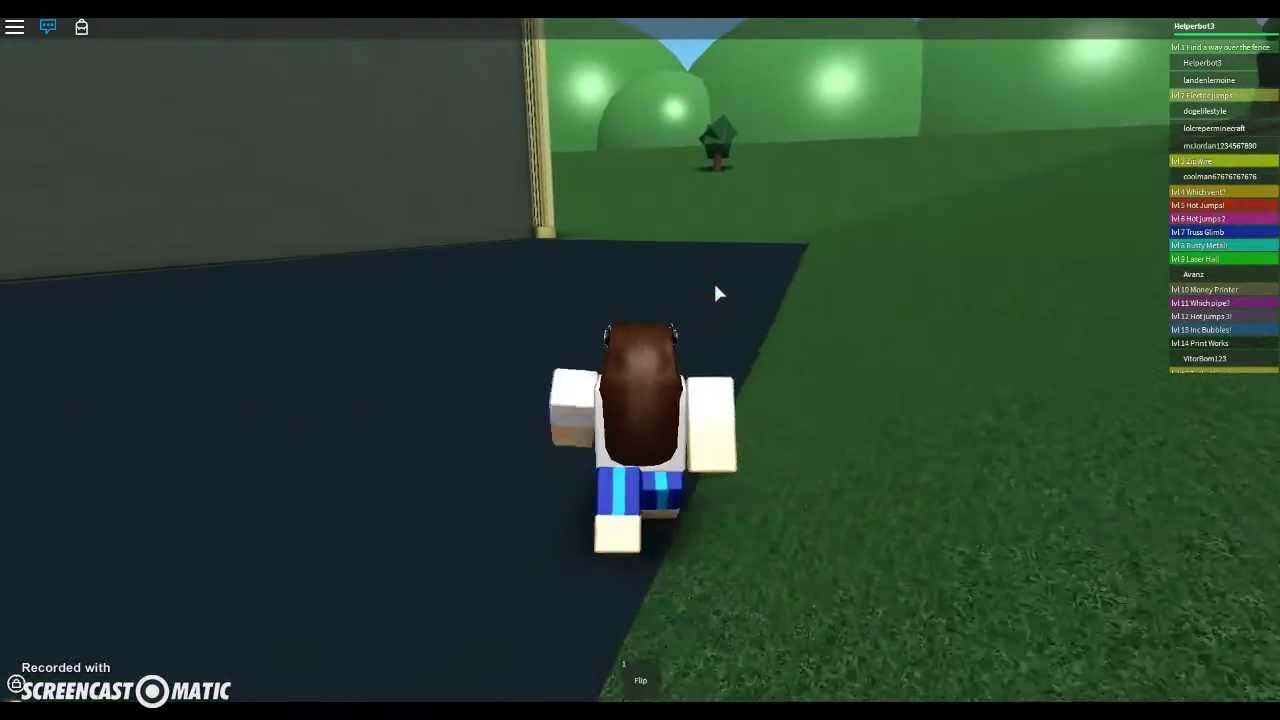
Keep running around the building's corner to the pole against the wall
key("1")
left_click(401, 568)
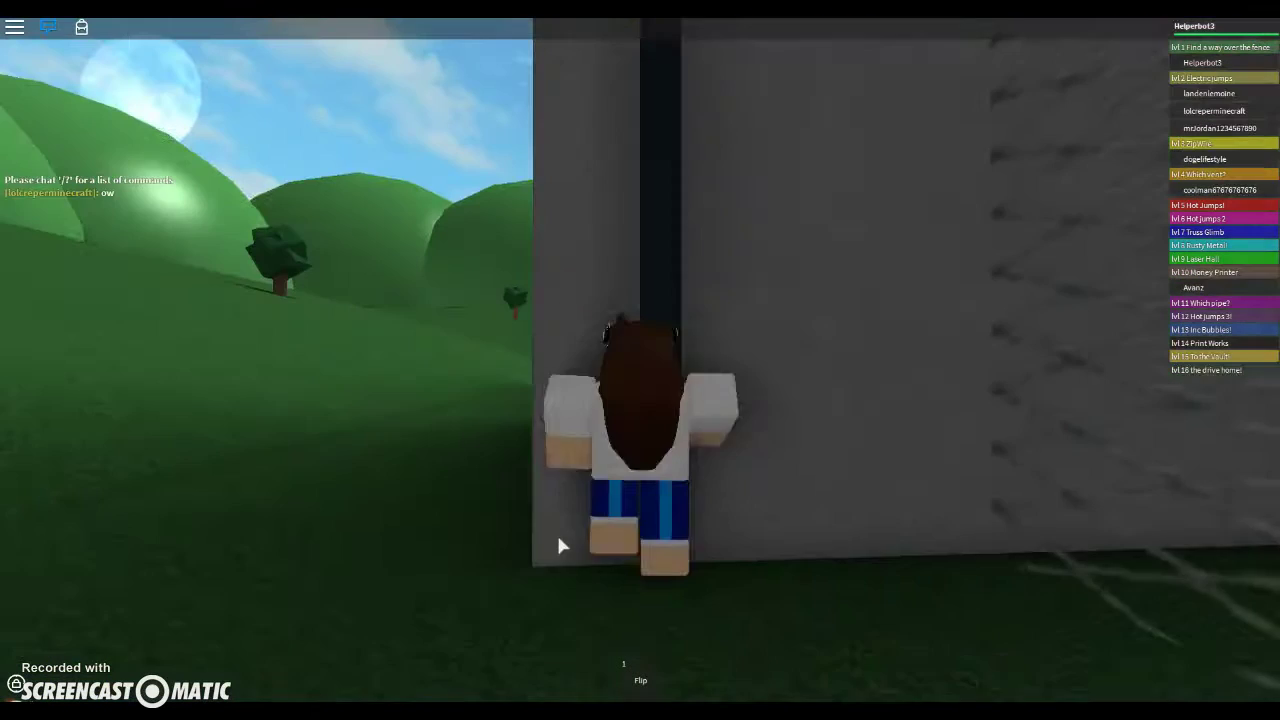
left_click(645, 452)
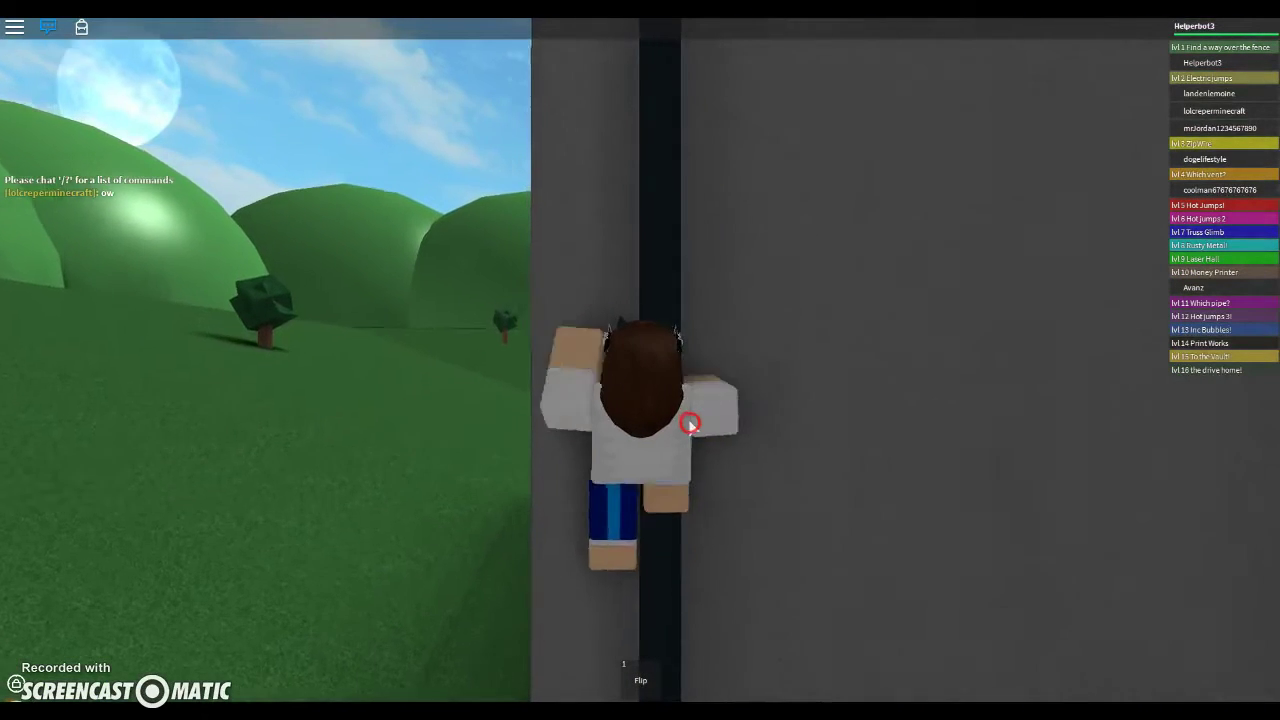
Climb the pole onto the top platform and head toward the pillar
key("w")
key("w")
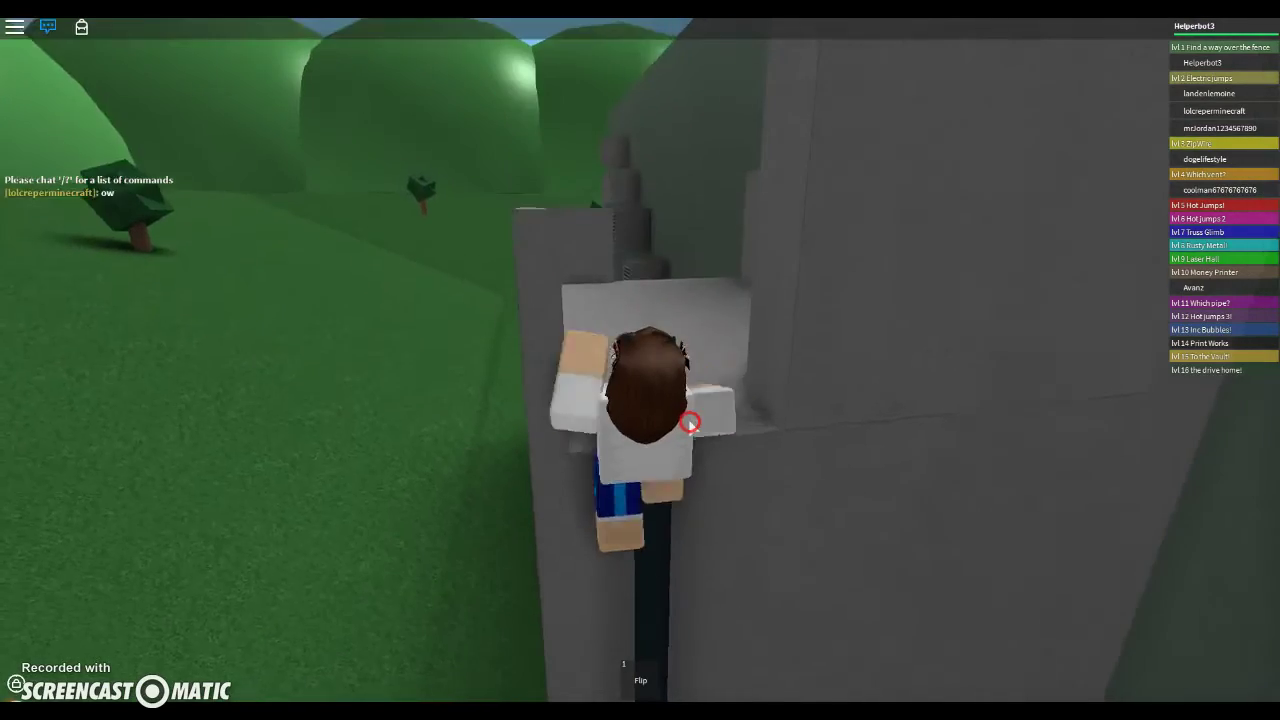
key("w")
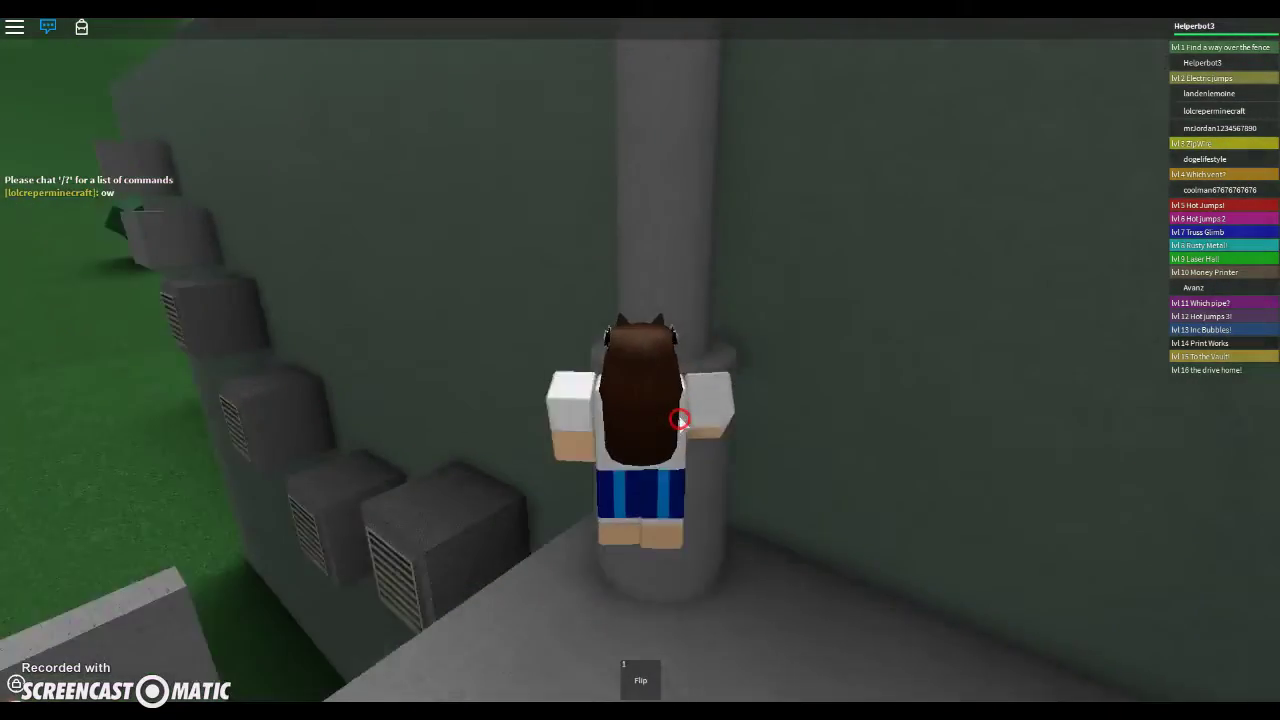
key("w")
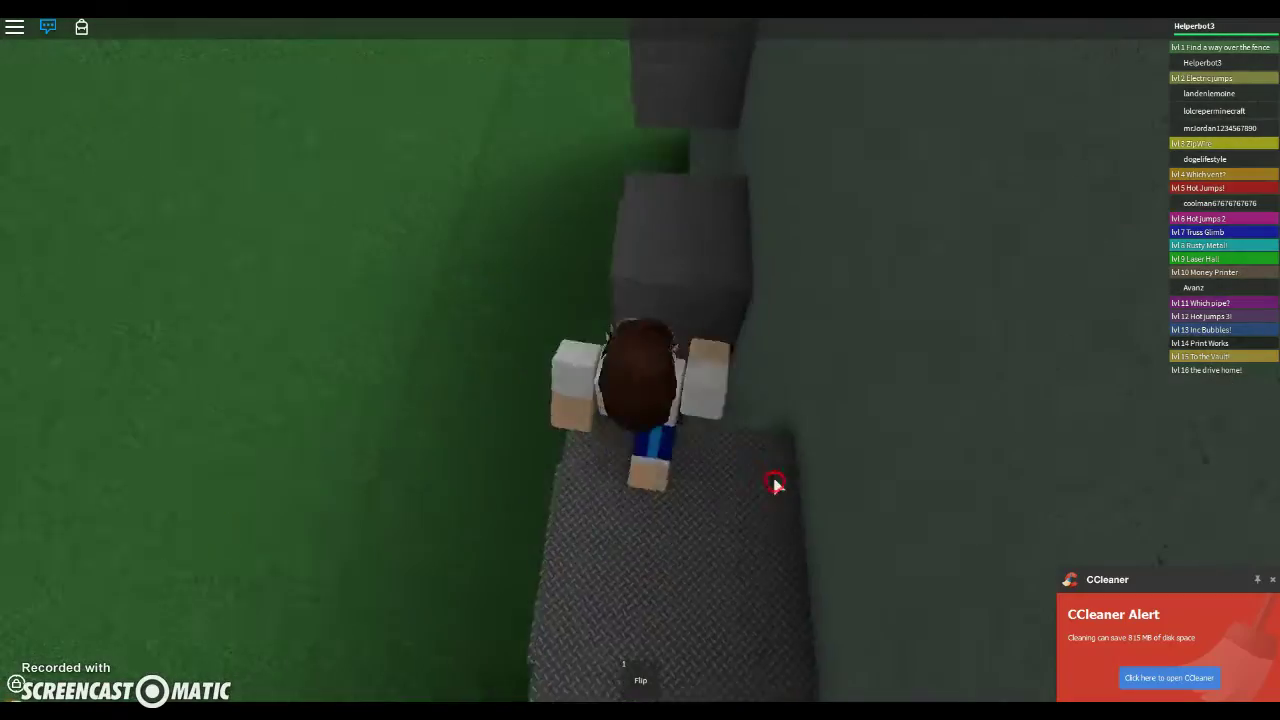
After respawning, hop across the diamond-plate and grey blocks to the last block
key("w")
key("space")
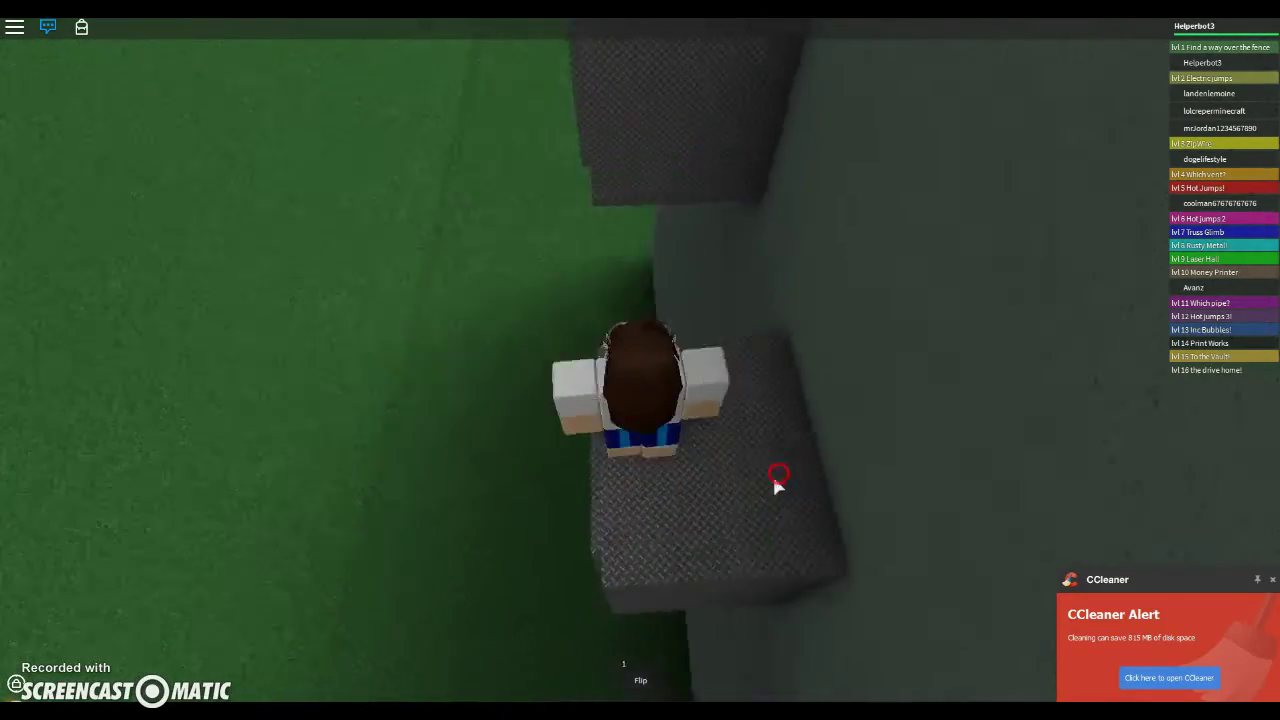
key("w")
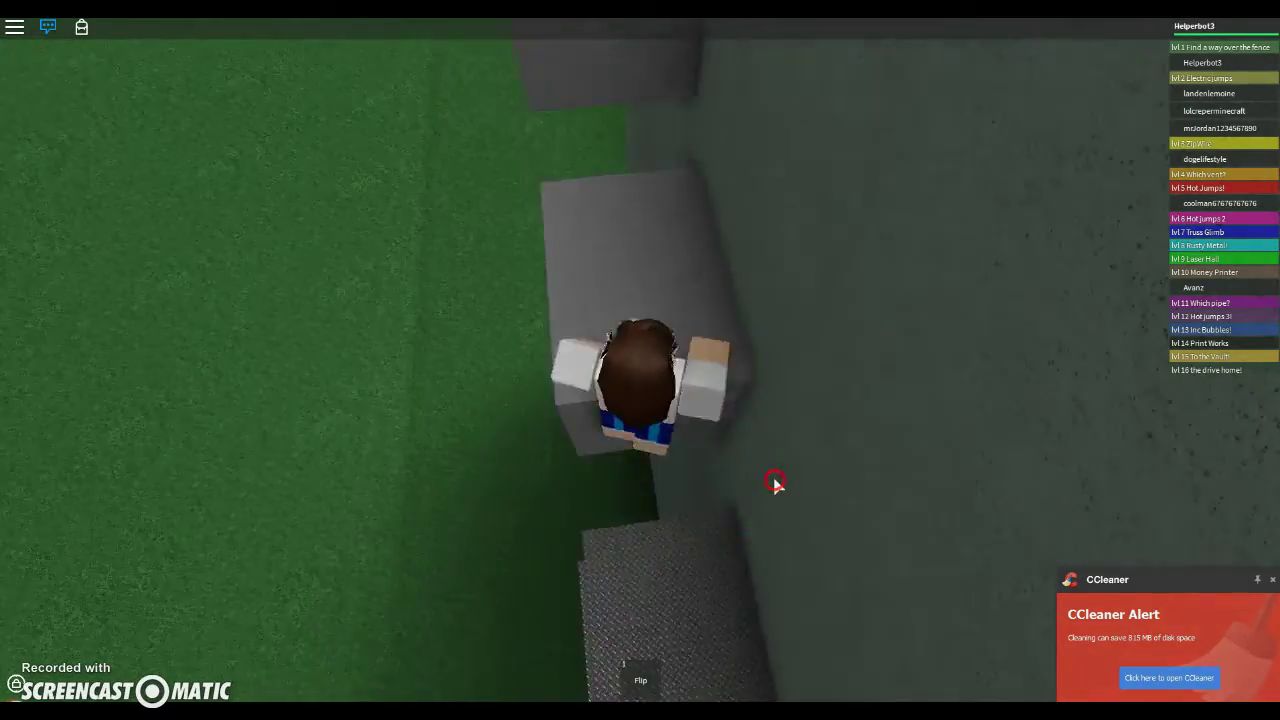
key("space")
key("space")
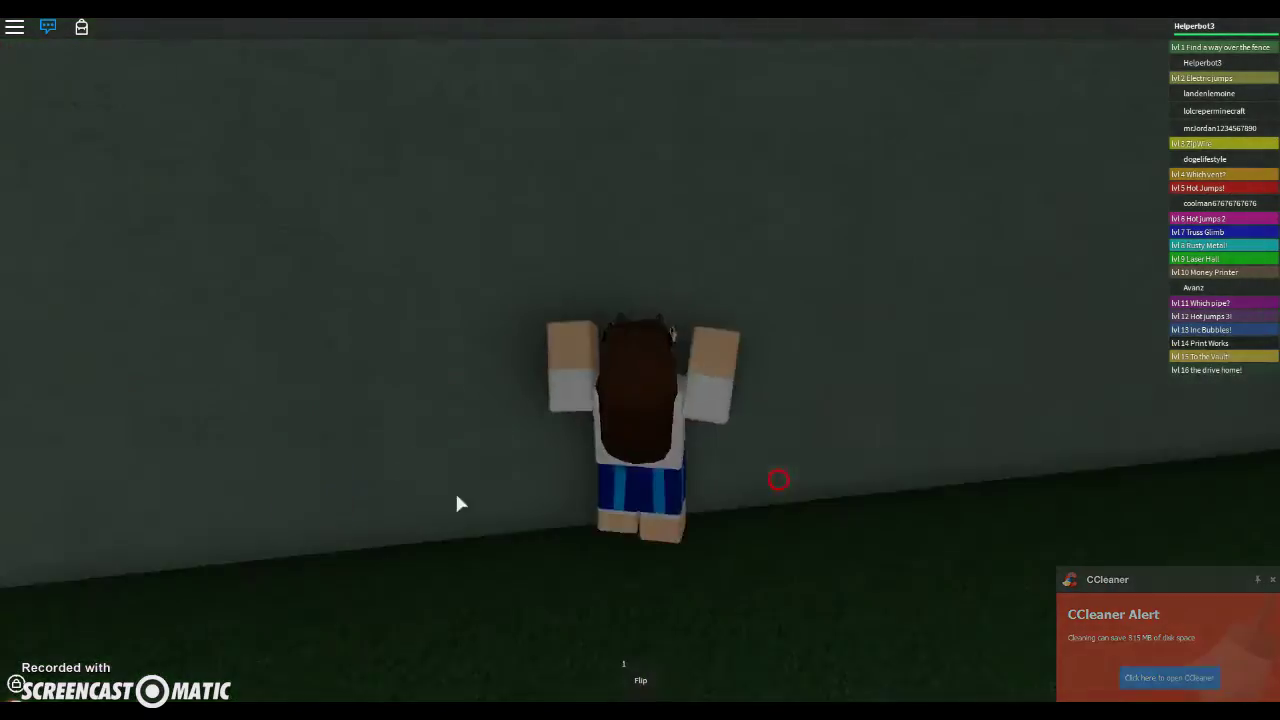
Attempt the jumps over the cyan bars, falling off at the end
key("w")
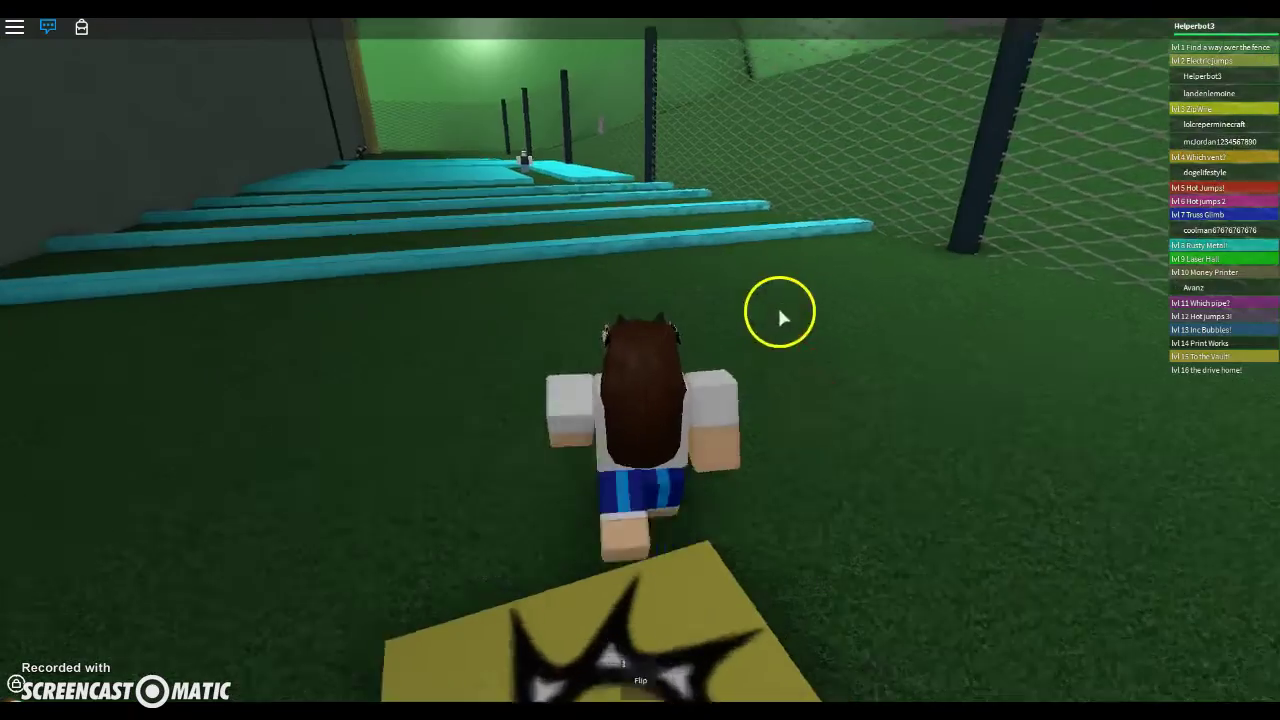
key("w")
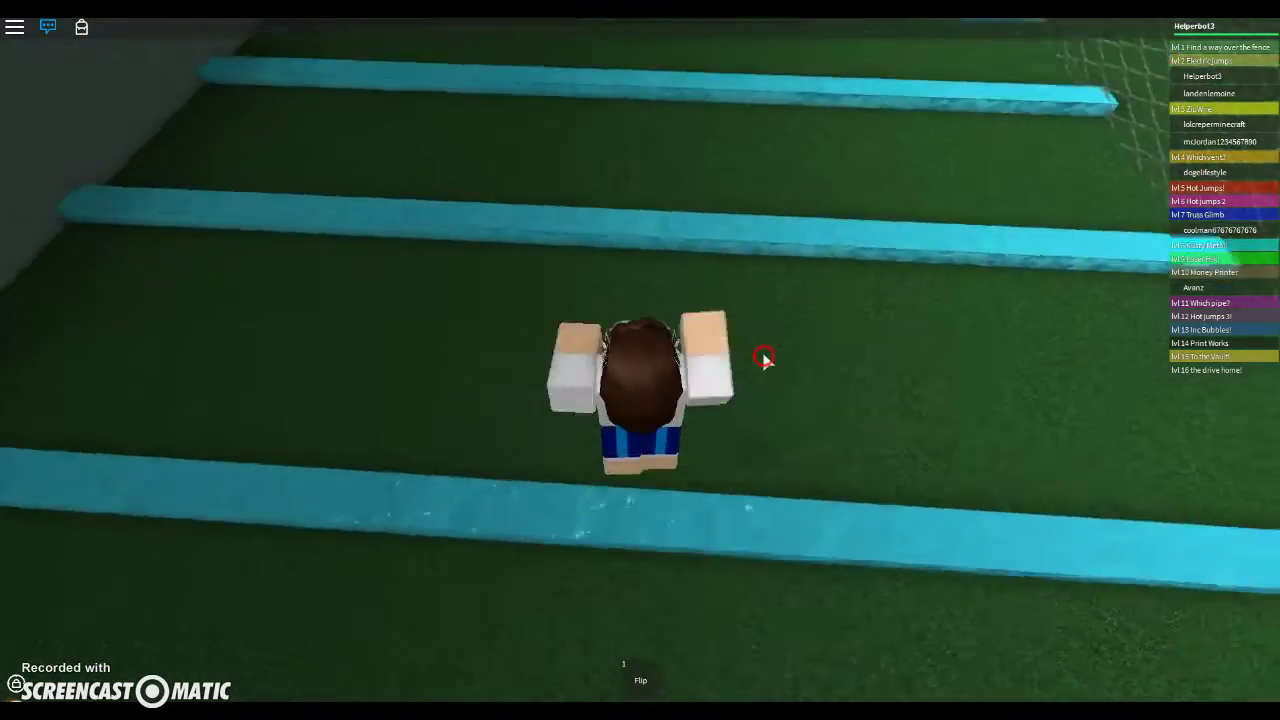
key("space")
key("w")
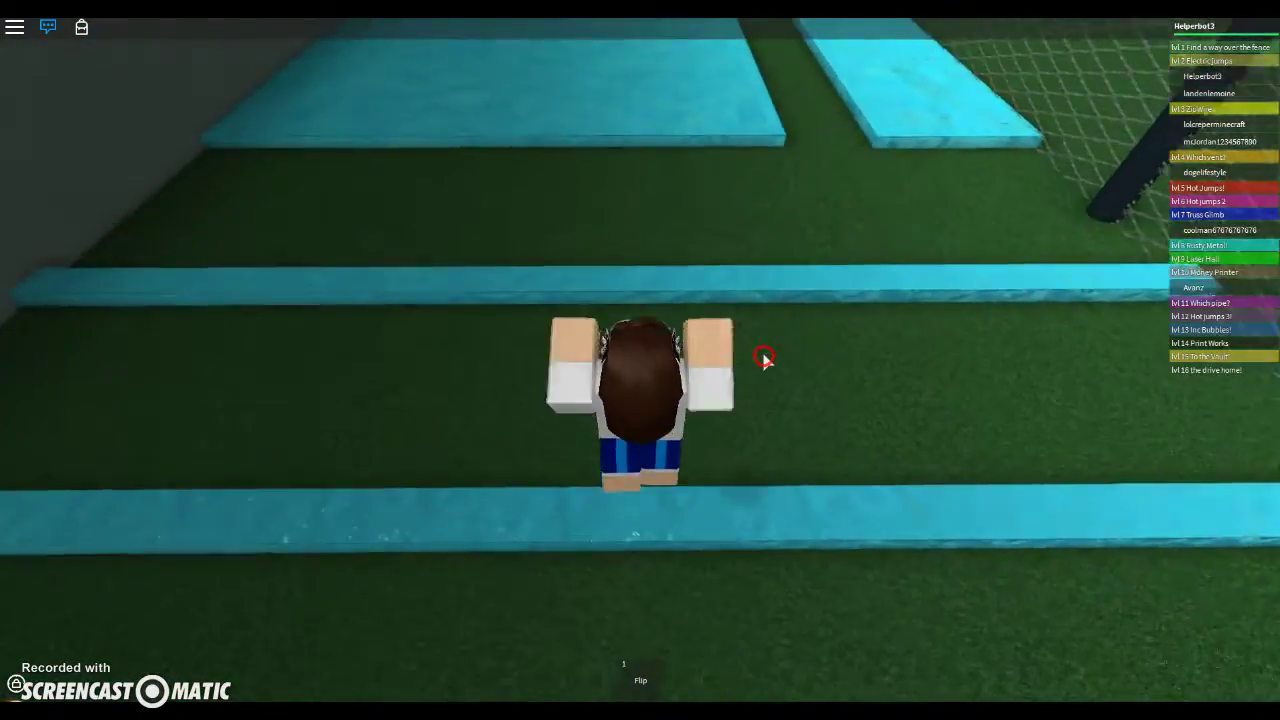
key("space")
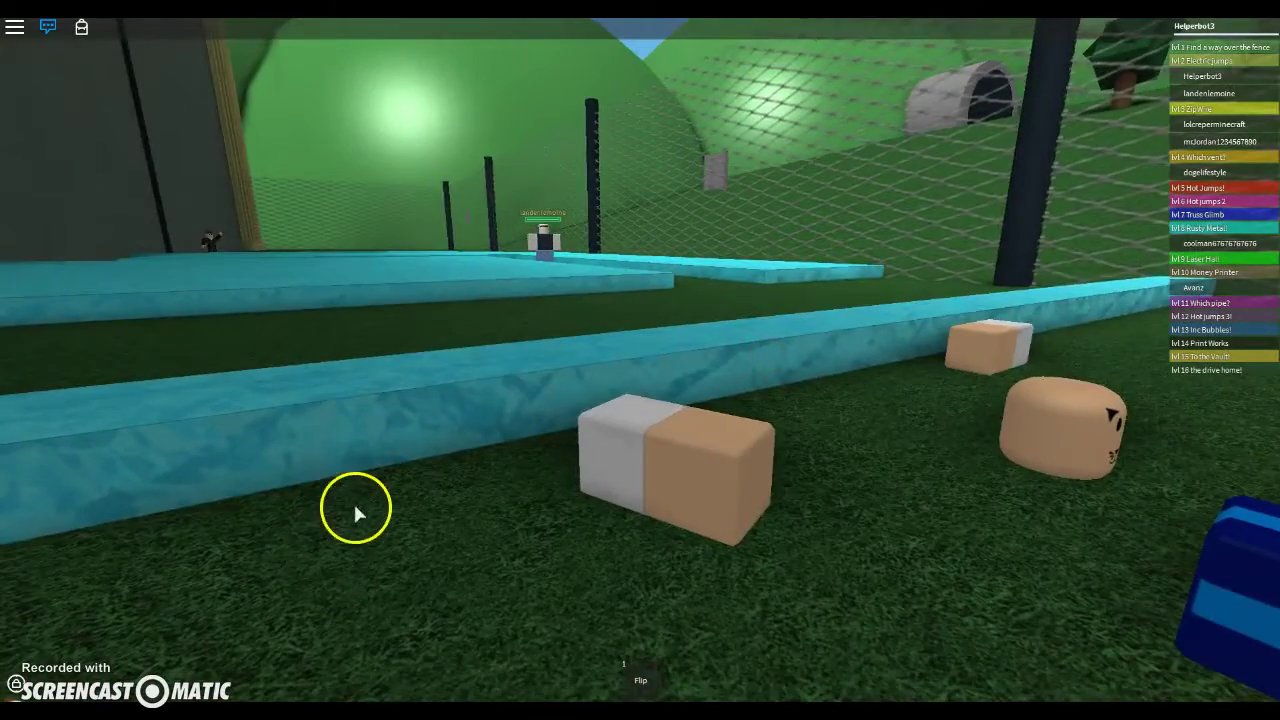
right_click(356, 512)
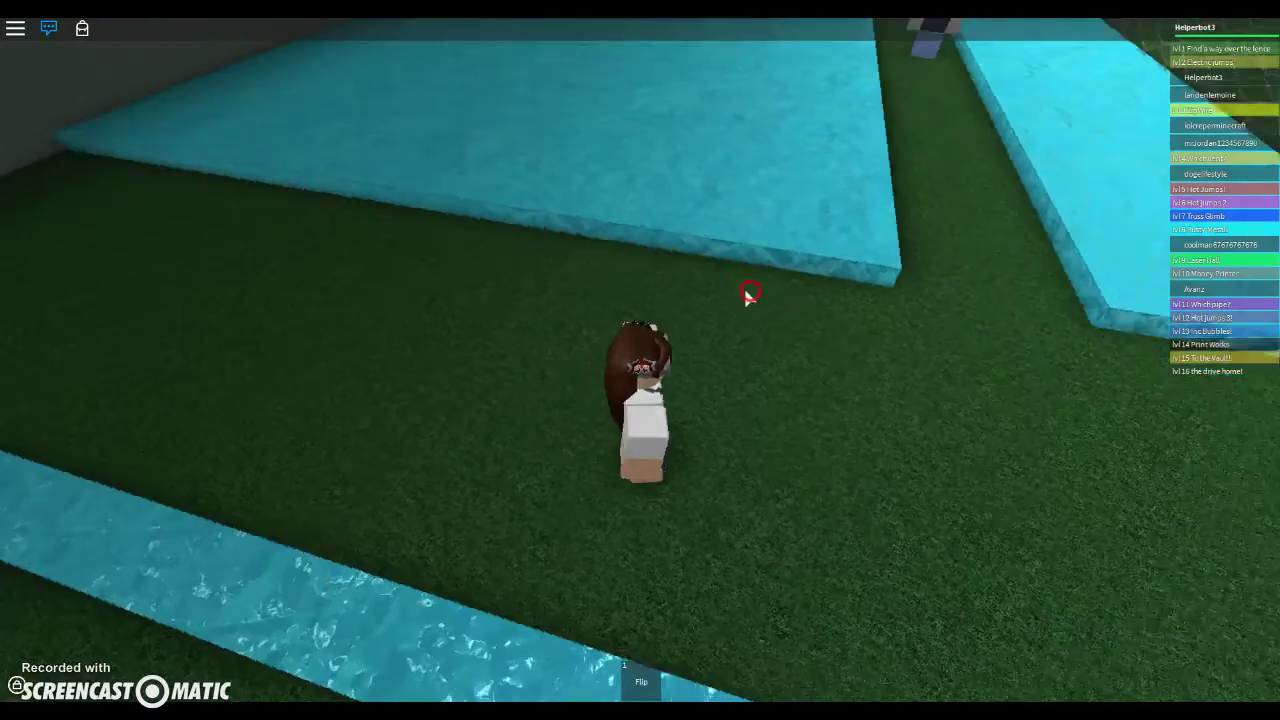
Walk the respawned avatar through the grass-path maze between slabs to the fence
key("w")
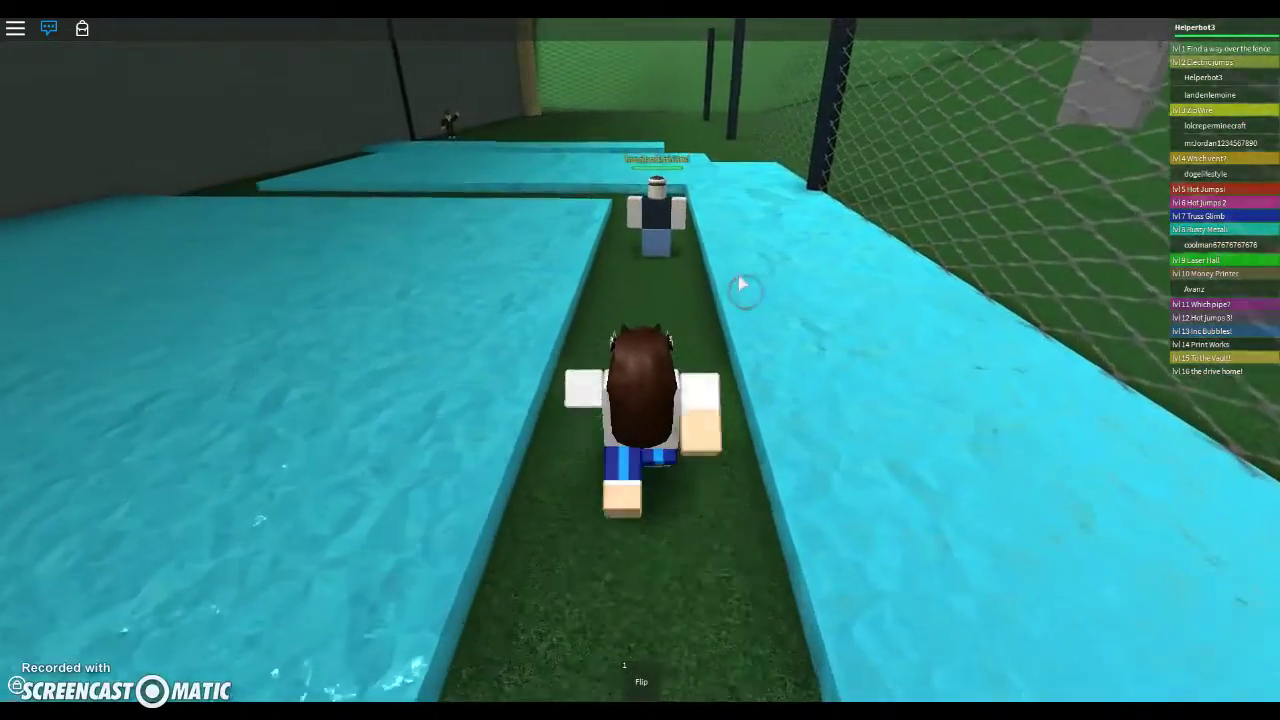
key("w")
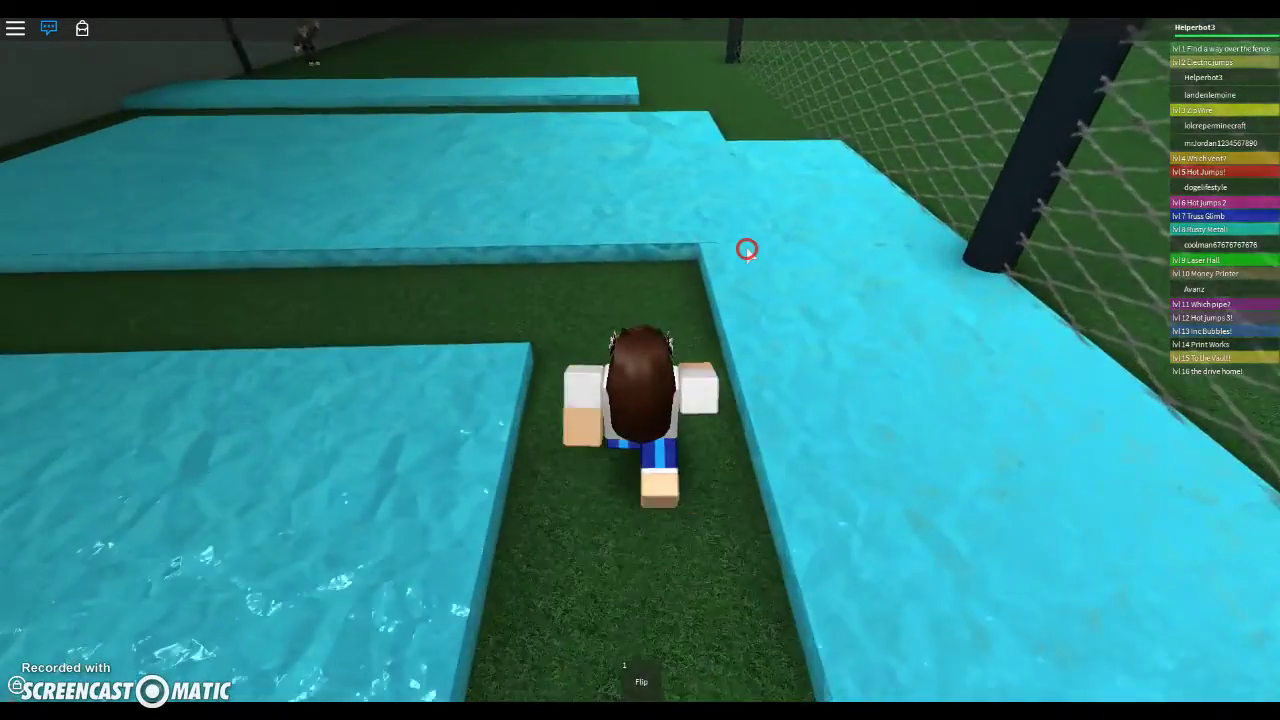
key("a")
key("w")
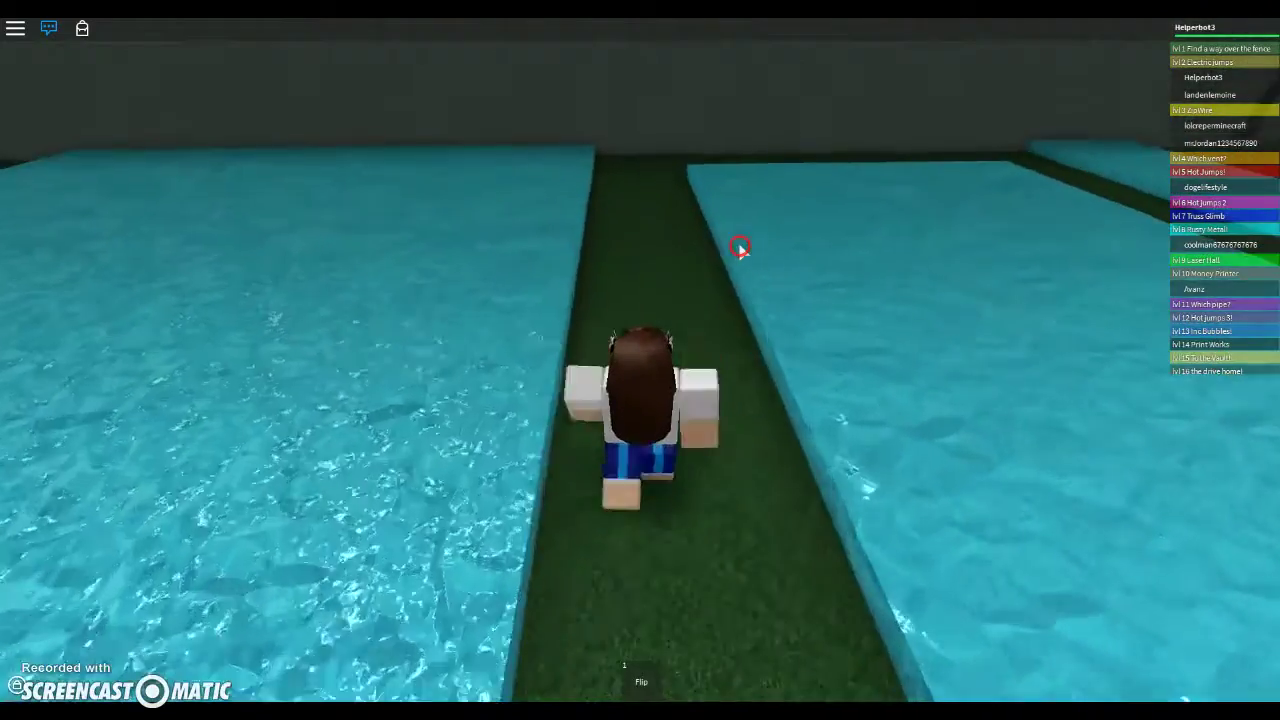
key("w")
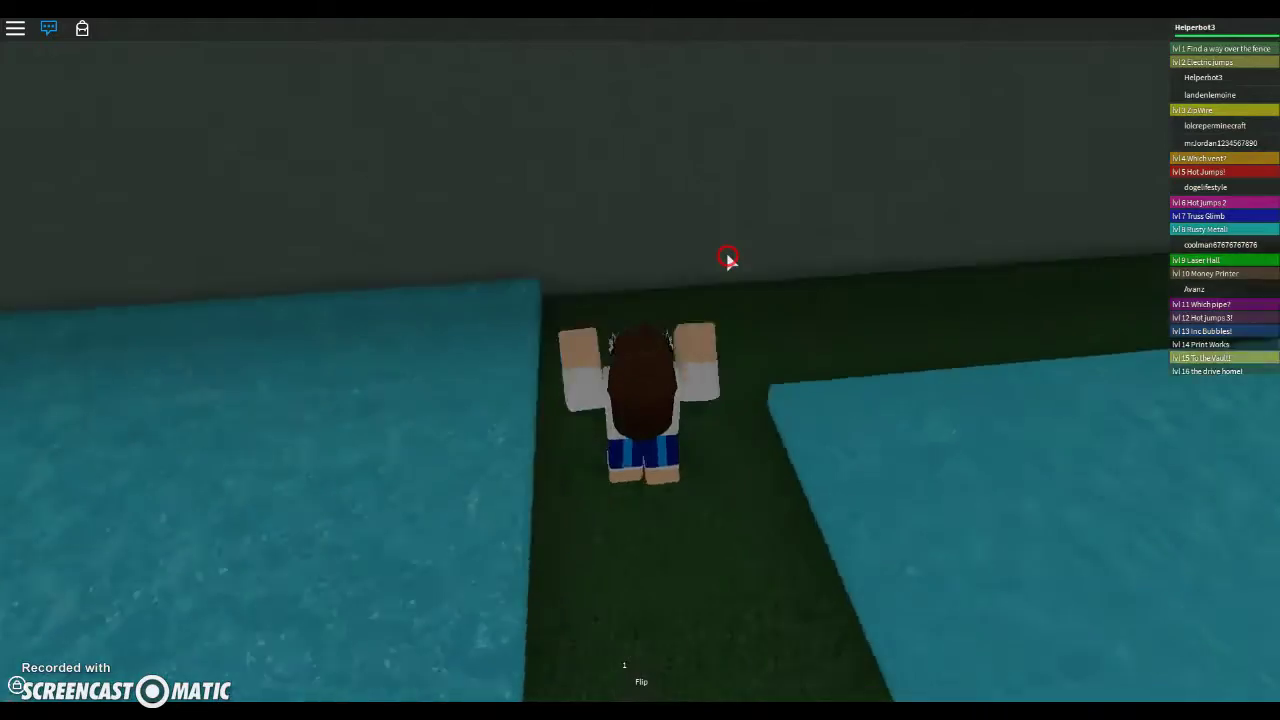
key("d")
key("w")
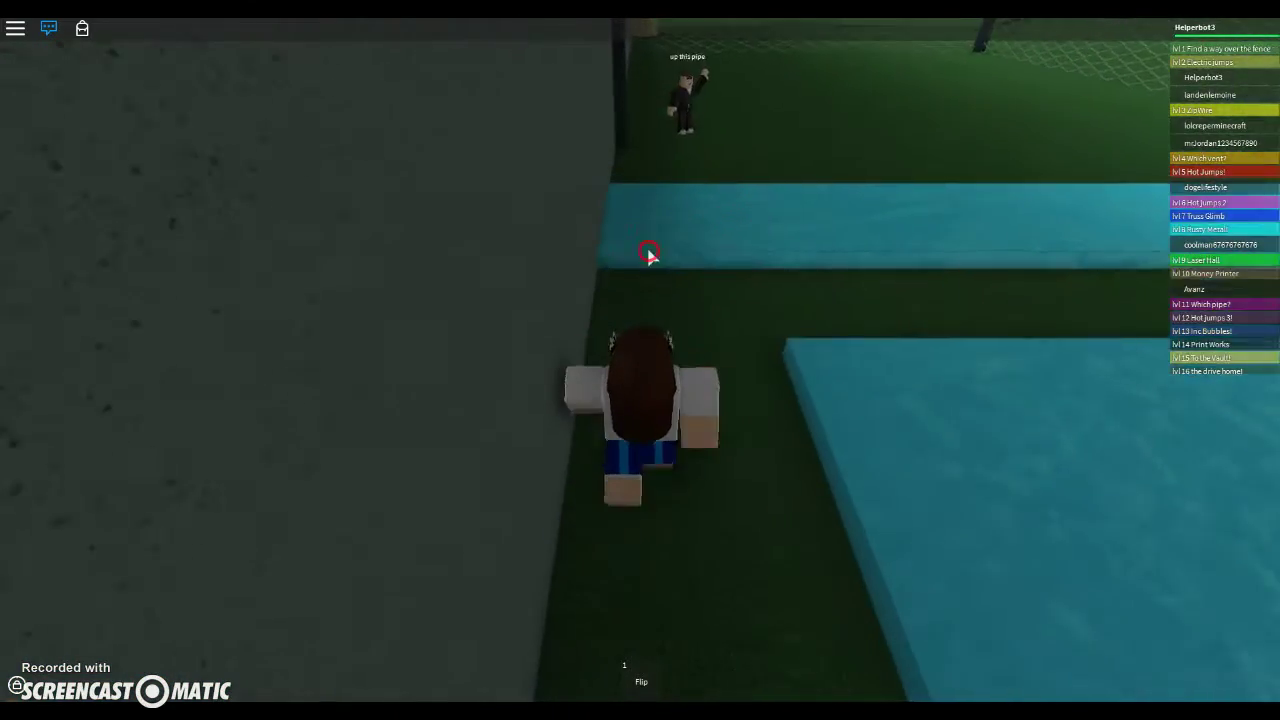
key("d")
key("w")
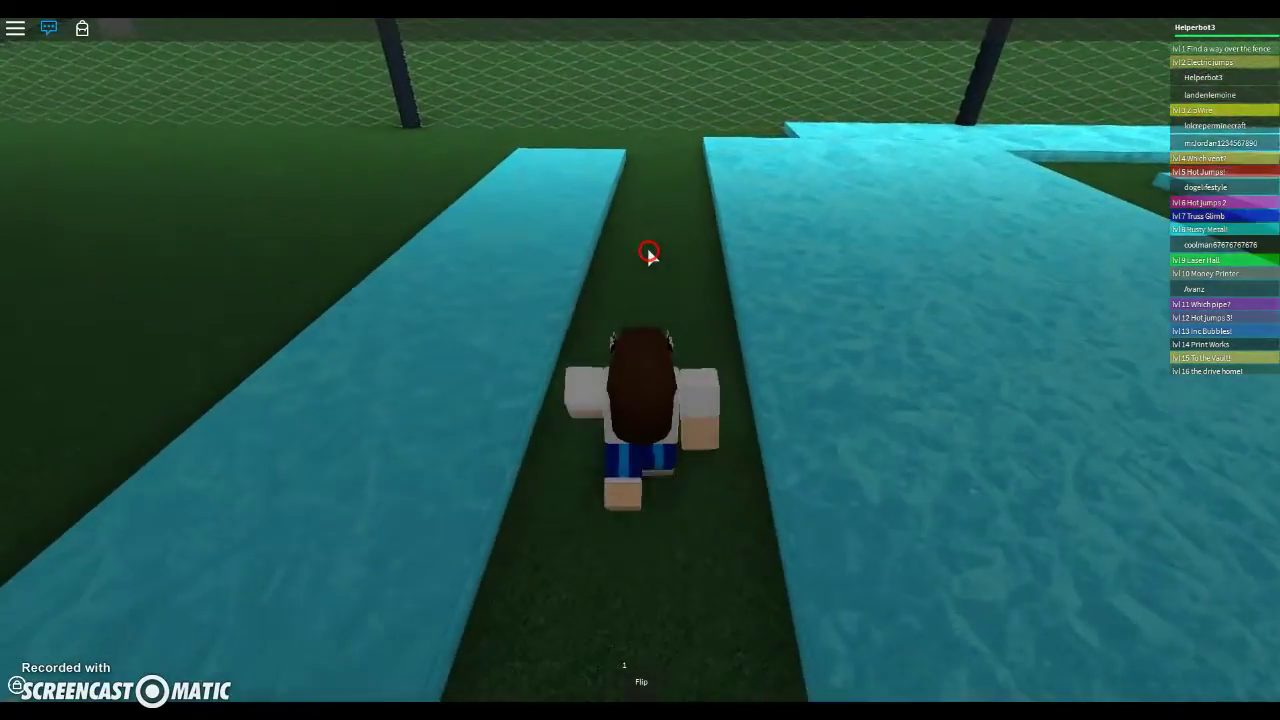
key("w")
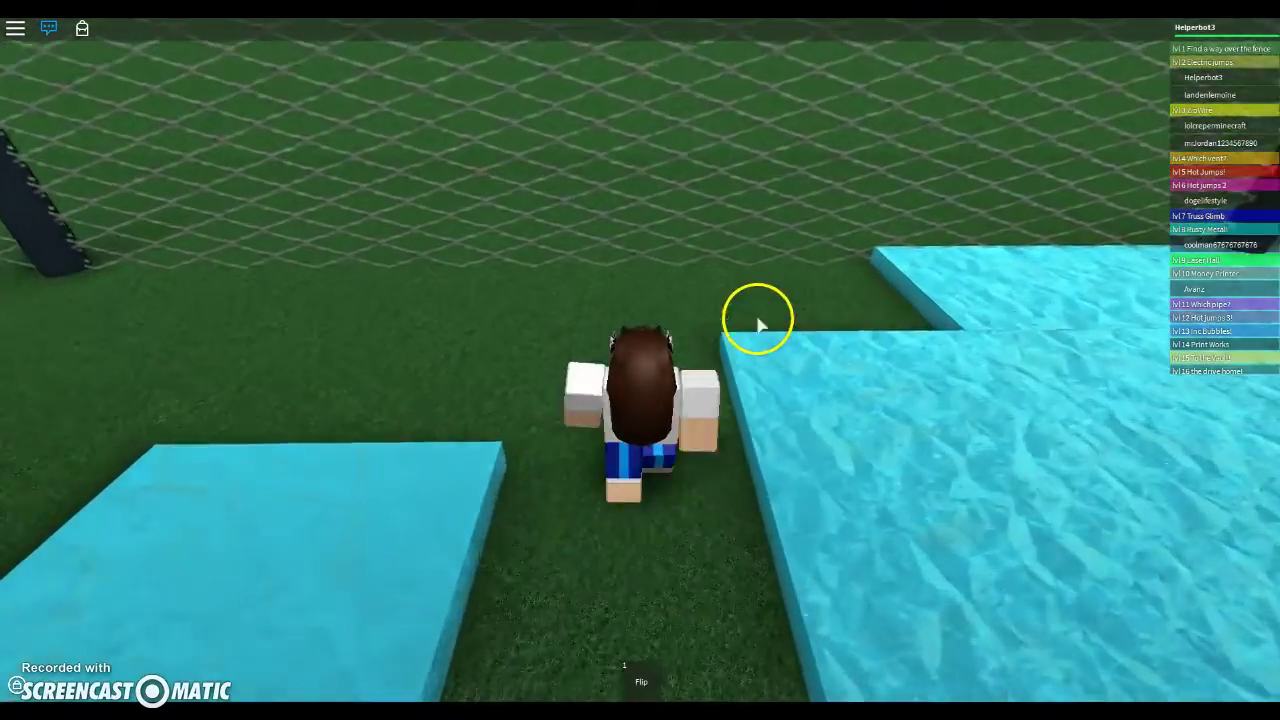
Head through the grey wall into the outdoor concrete lot and approach the pillar
right_click(757, 323)
key("w")
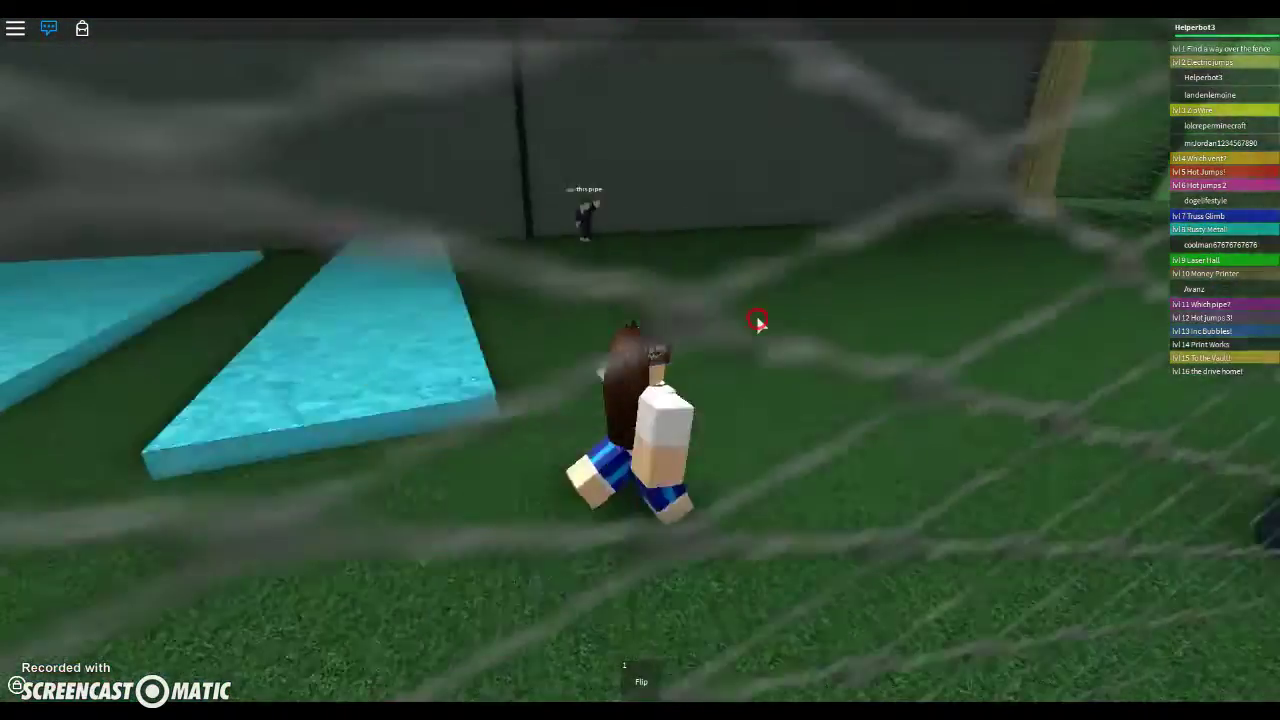
key("w")
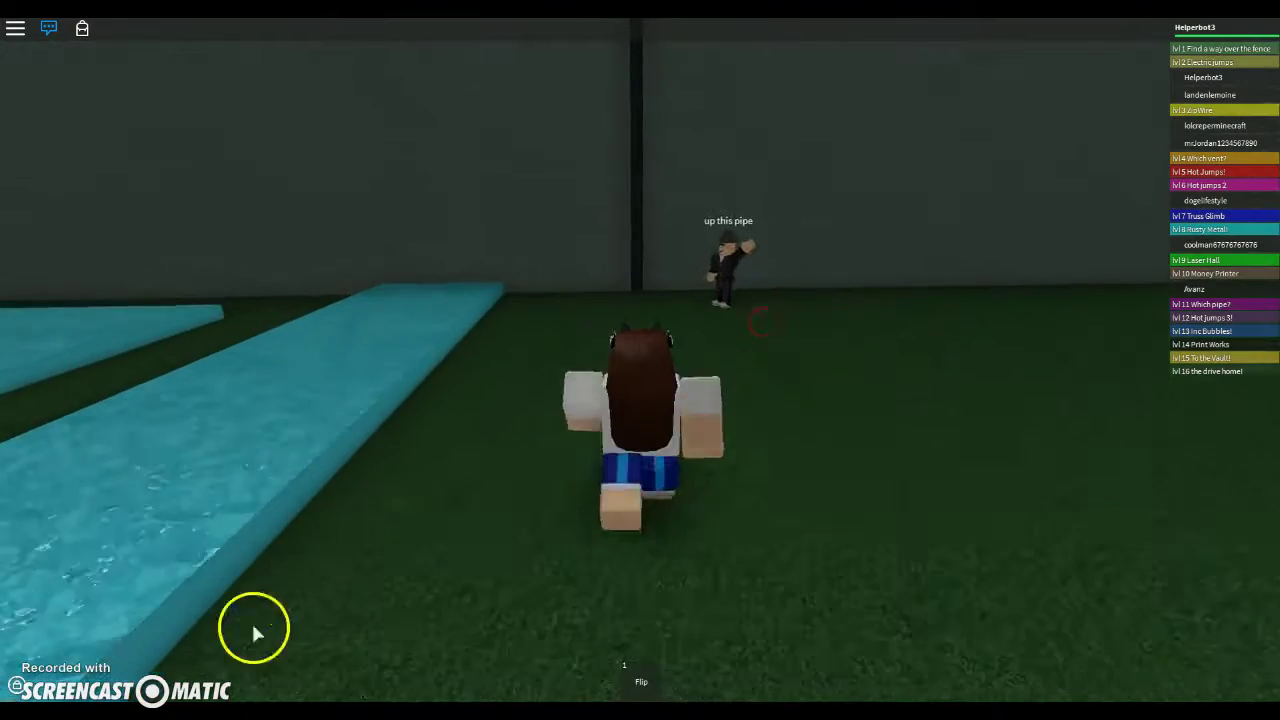
key("w")
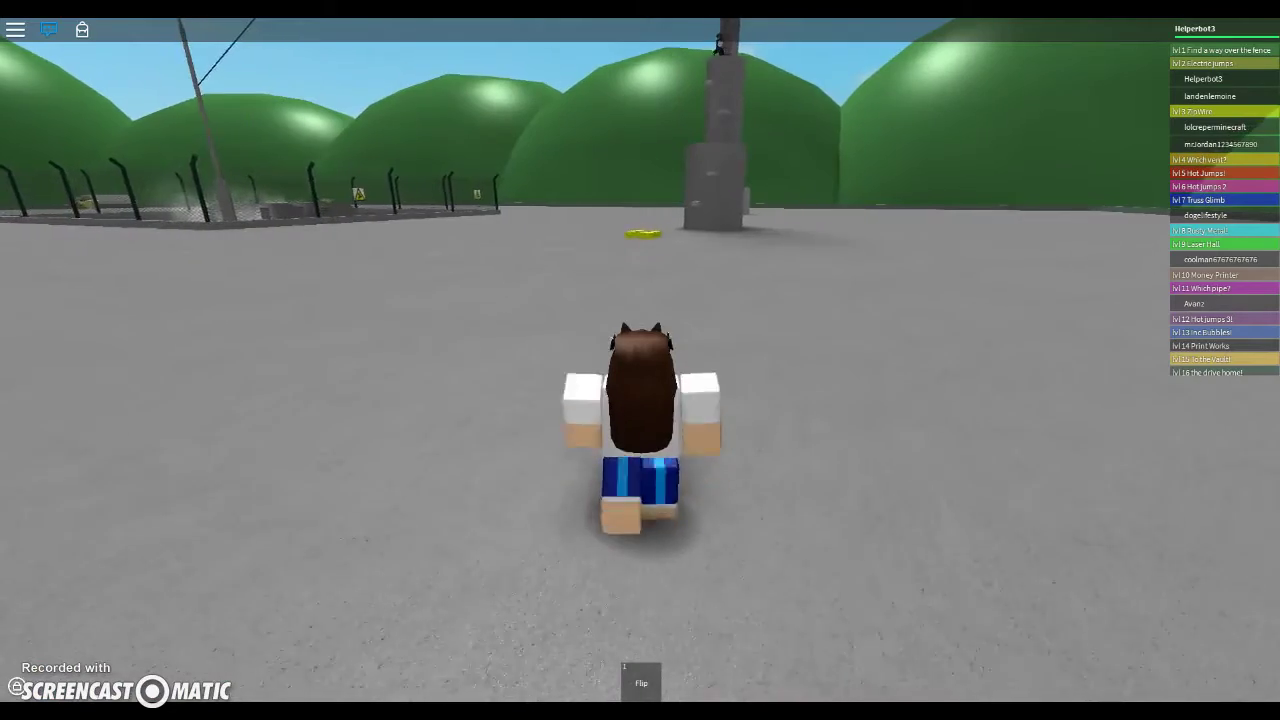
right_click(753, 245)
key("w")
key("w")
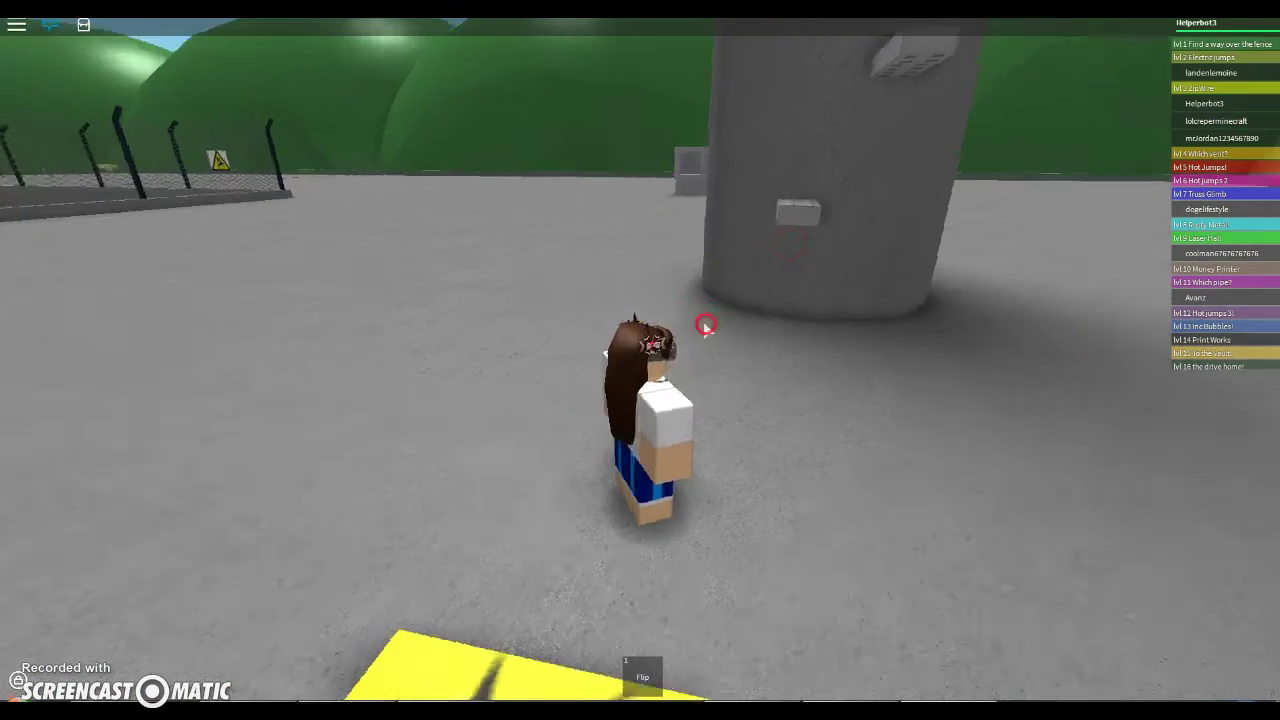
Climb the pillar's ledges and ladder up to the dark metal platform
key("space")
key("space")
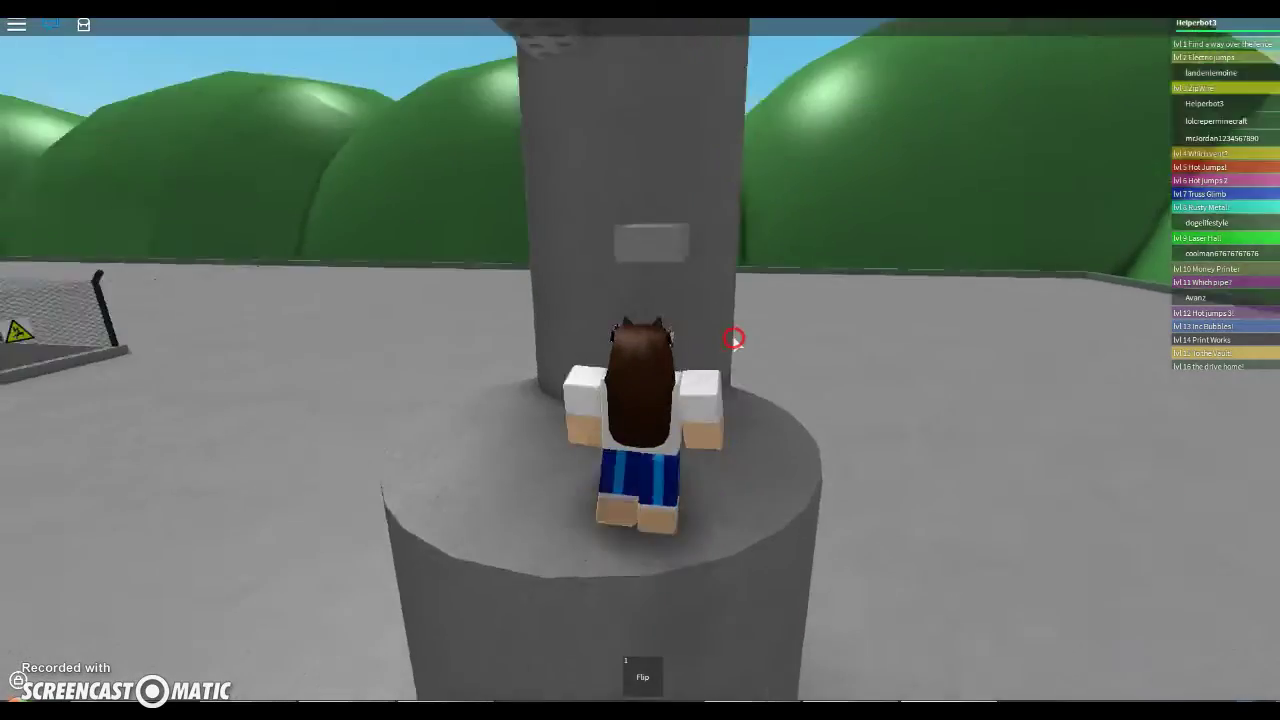
key("space")
key("space")
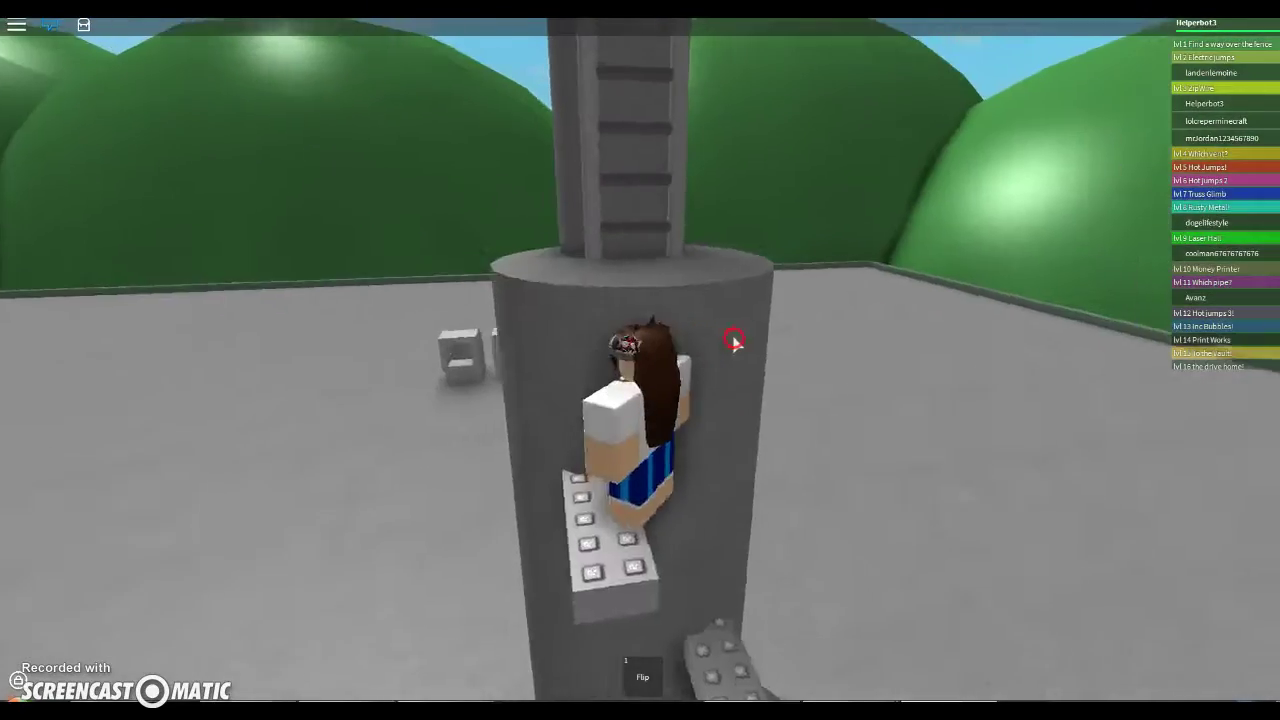
key("w")
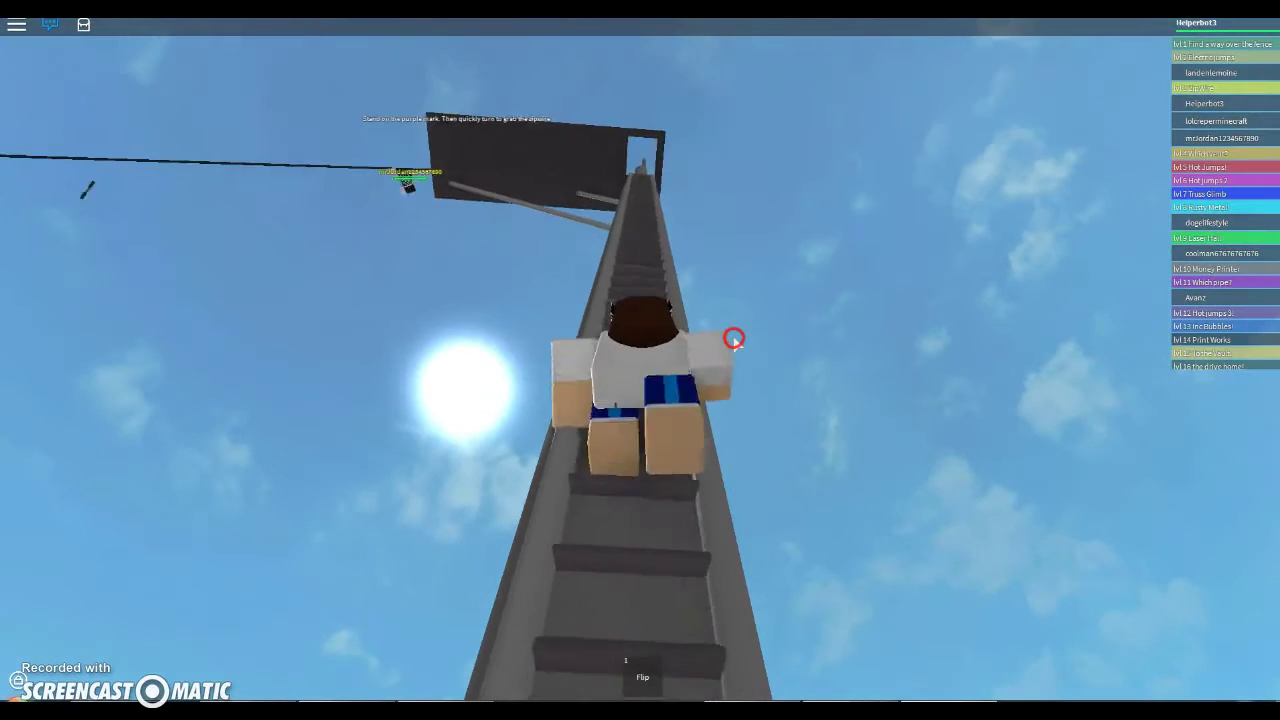
key("w")
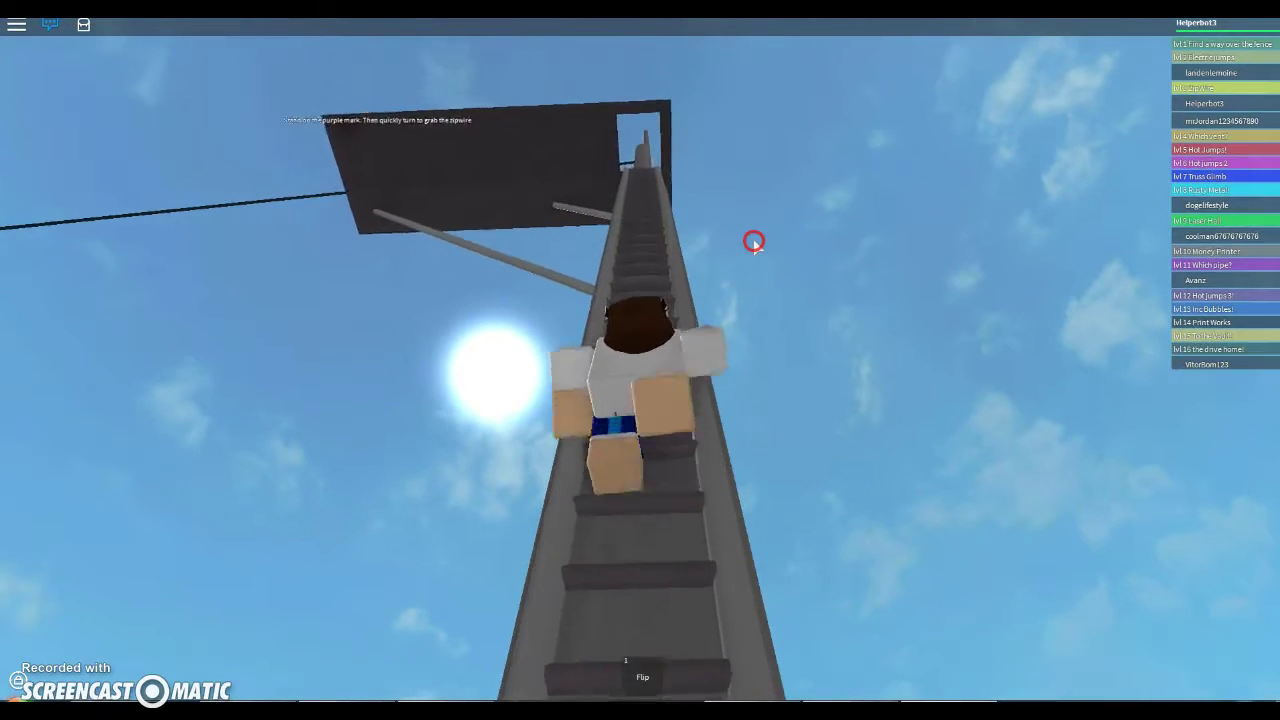
key("w")
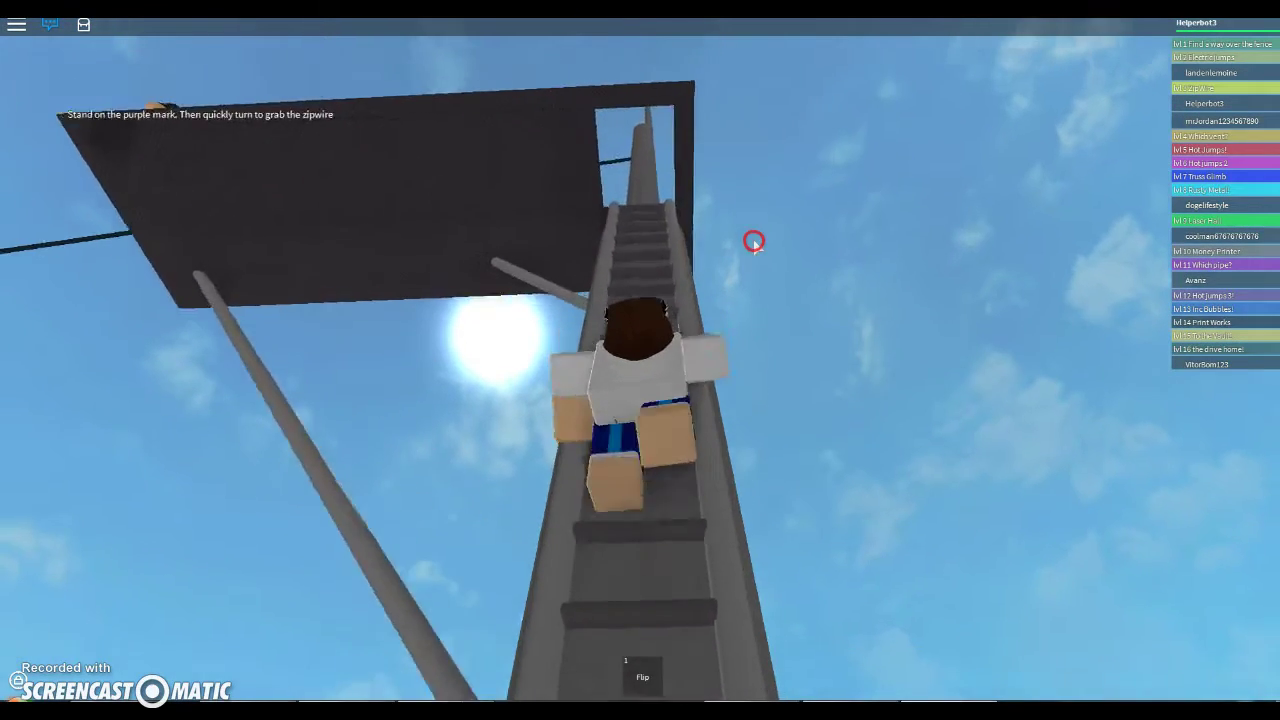
Cross the platform past the purple mark and face the back fence
key("w")
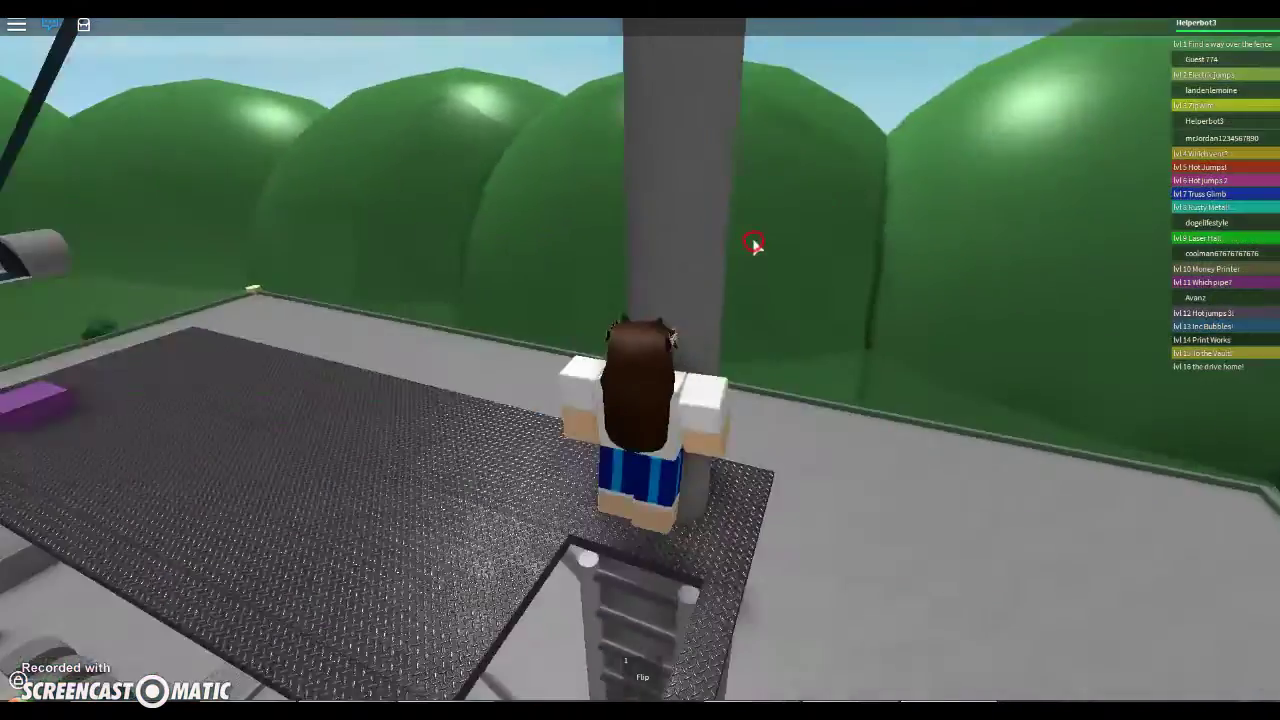
key("w")
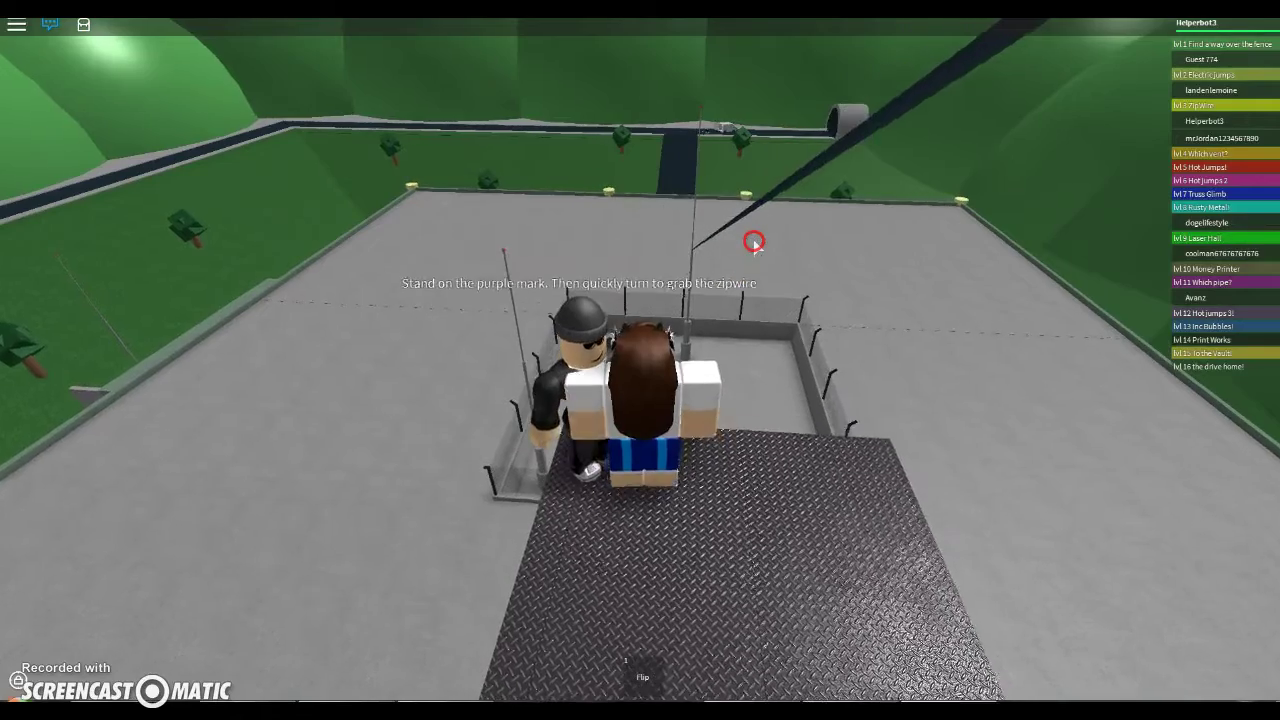
key("d")
key("w")
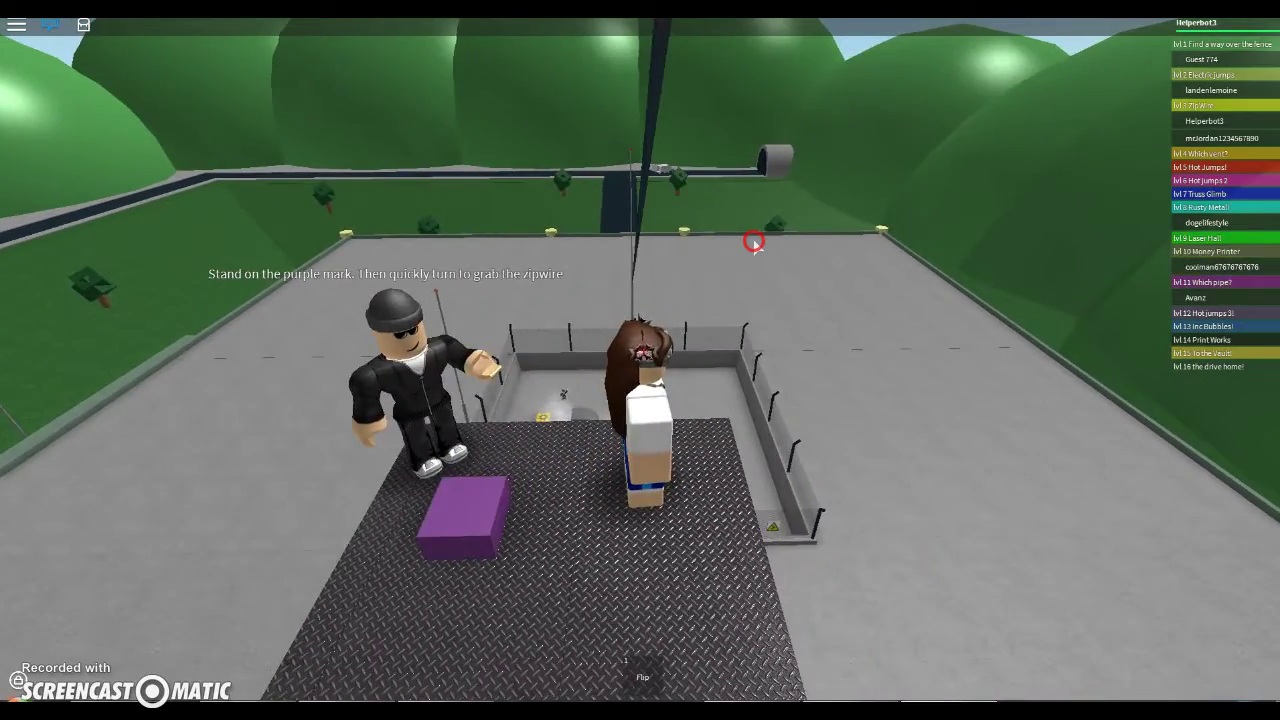
Ride the zipwire over the fenced area, then run past the pillars toward the yellow pad
key("a")
key("space")
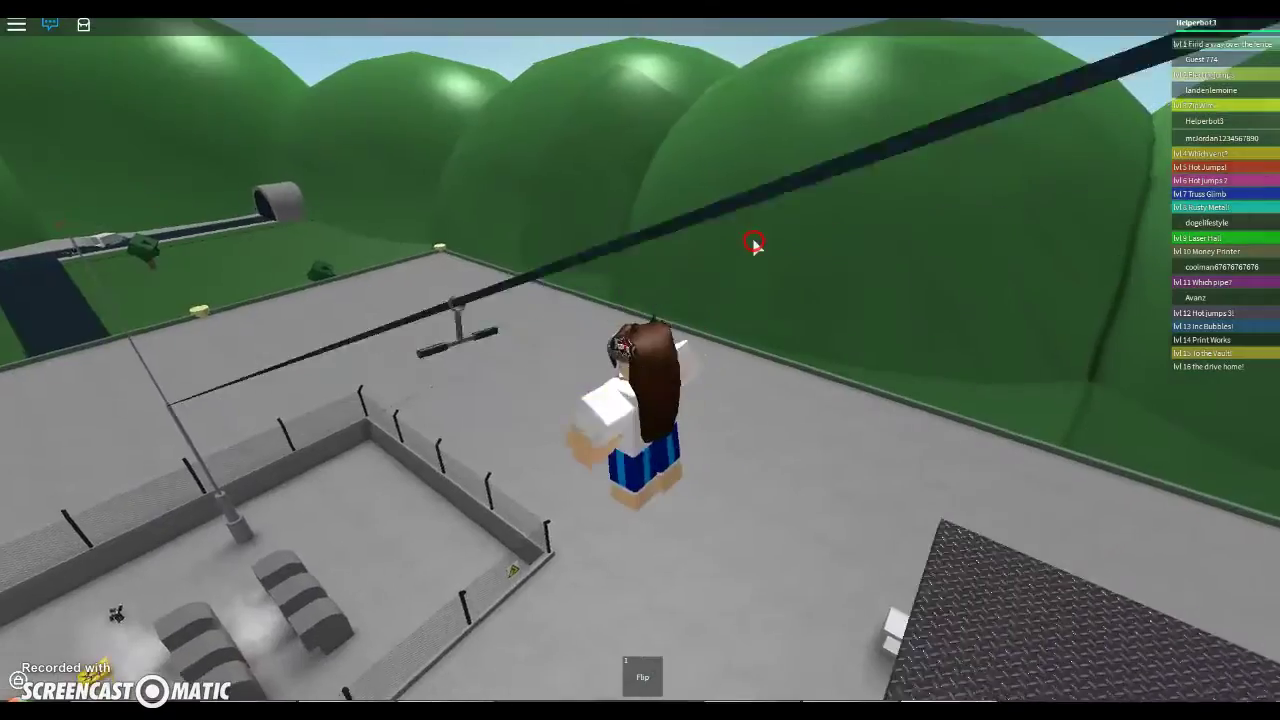
key("w")
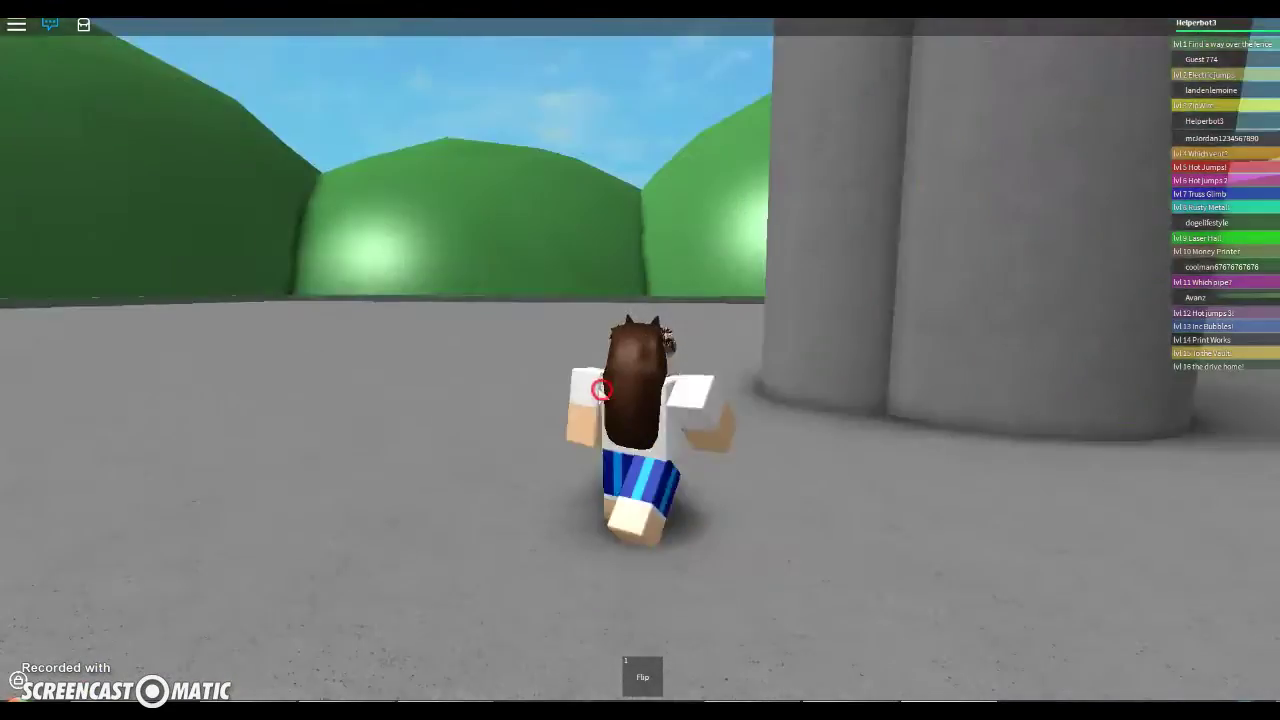
left_click(533, 467)
key("w")
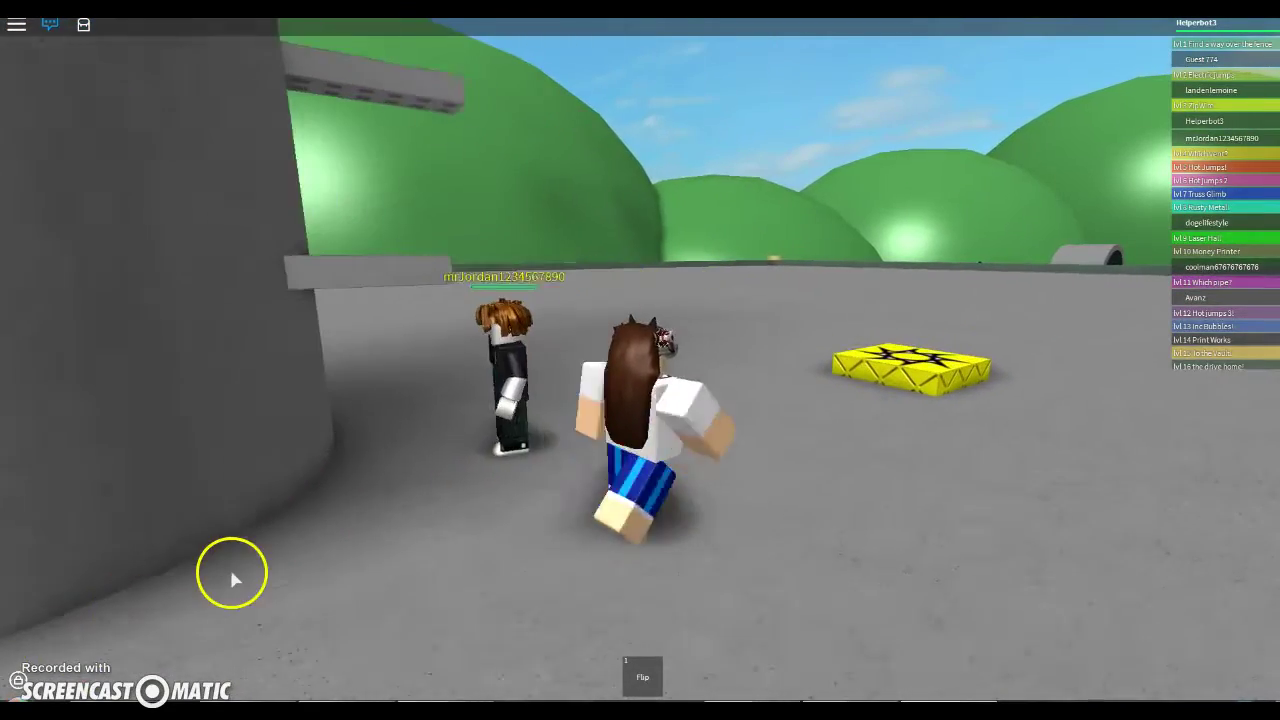
right_click(340, 513)
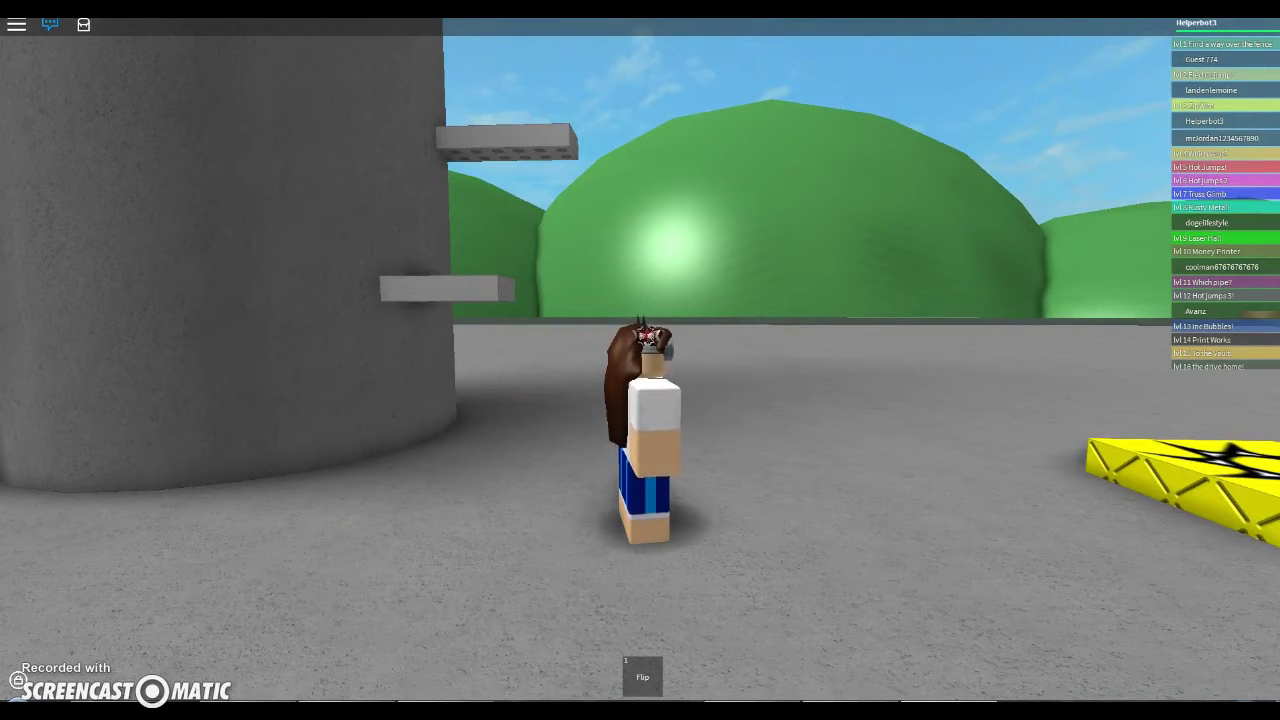
right_click(859, 412)
Move onto the yellow checkpoint pad and look around the fenced vent yard
left_click(385, 562)
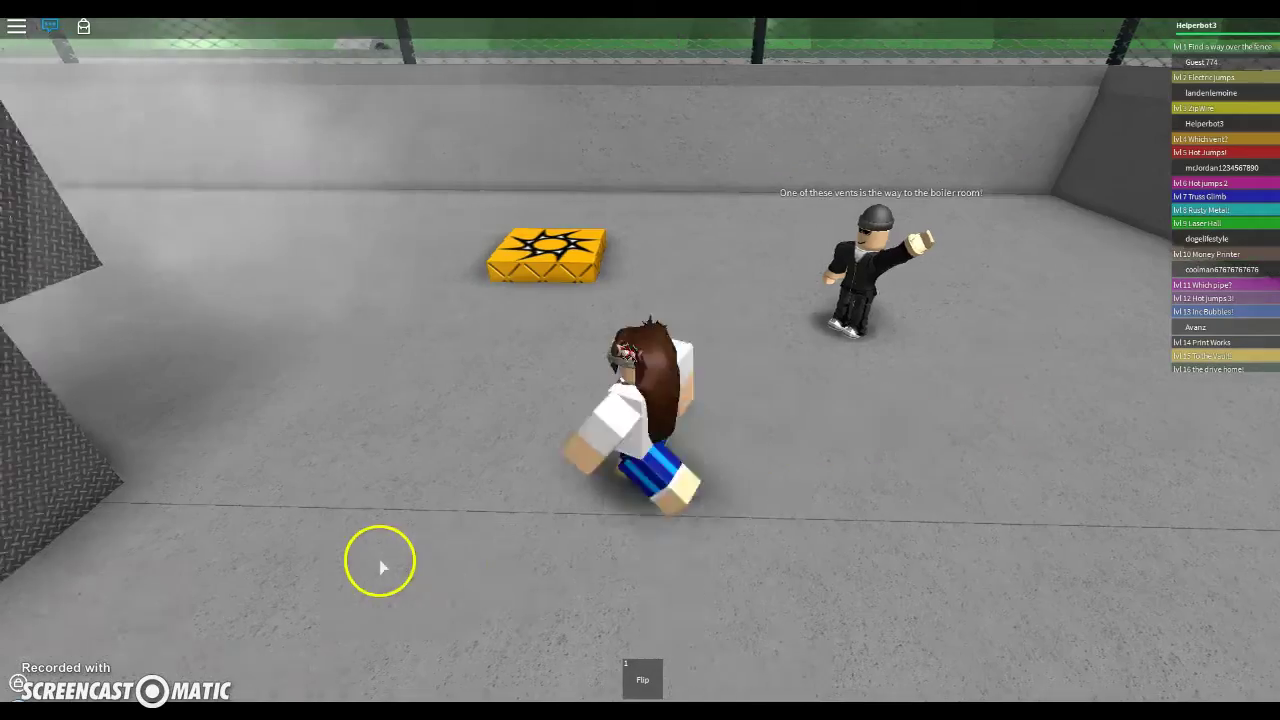
left_click(646, 657)
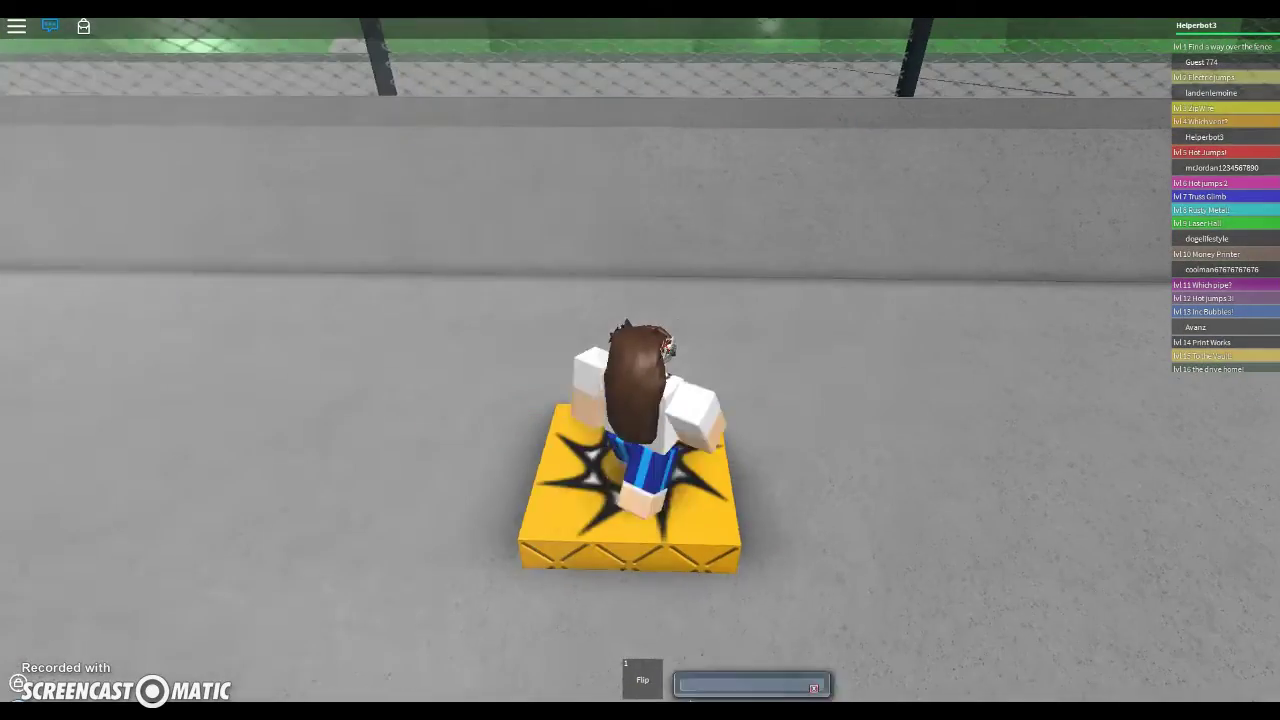
right_click(823, 377)
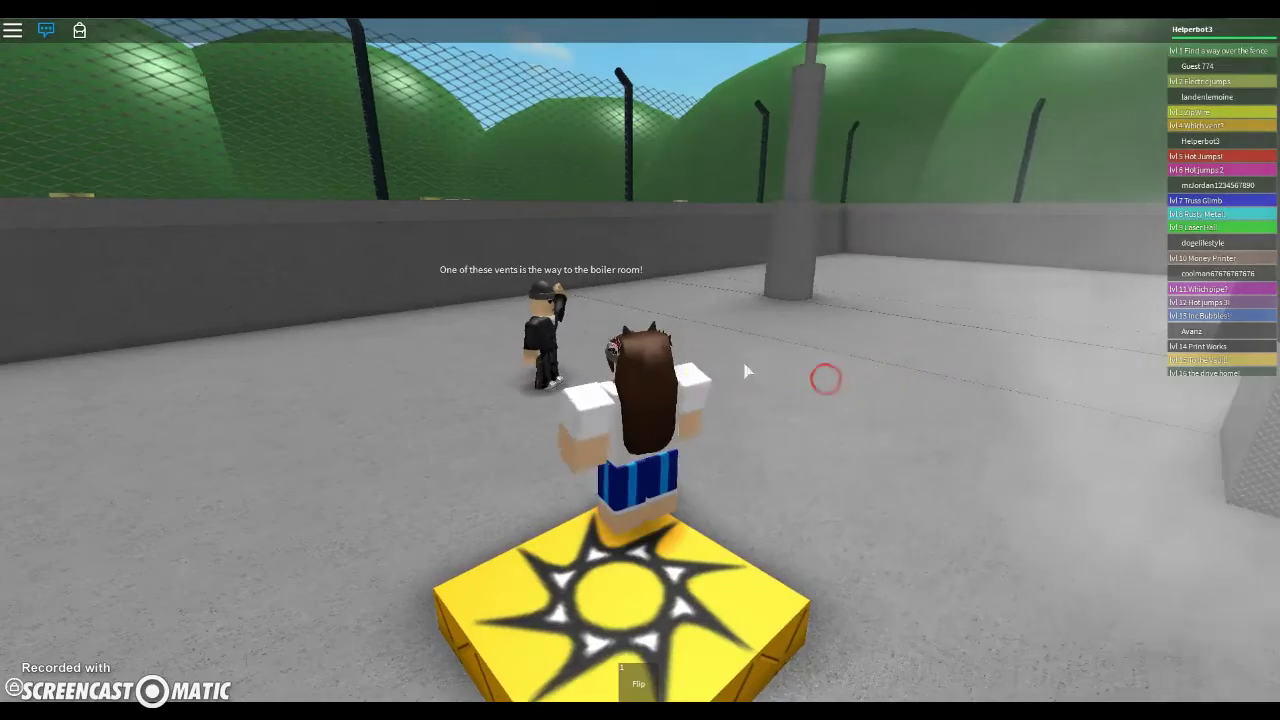
left_click(701, 358)
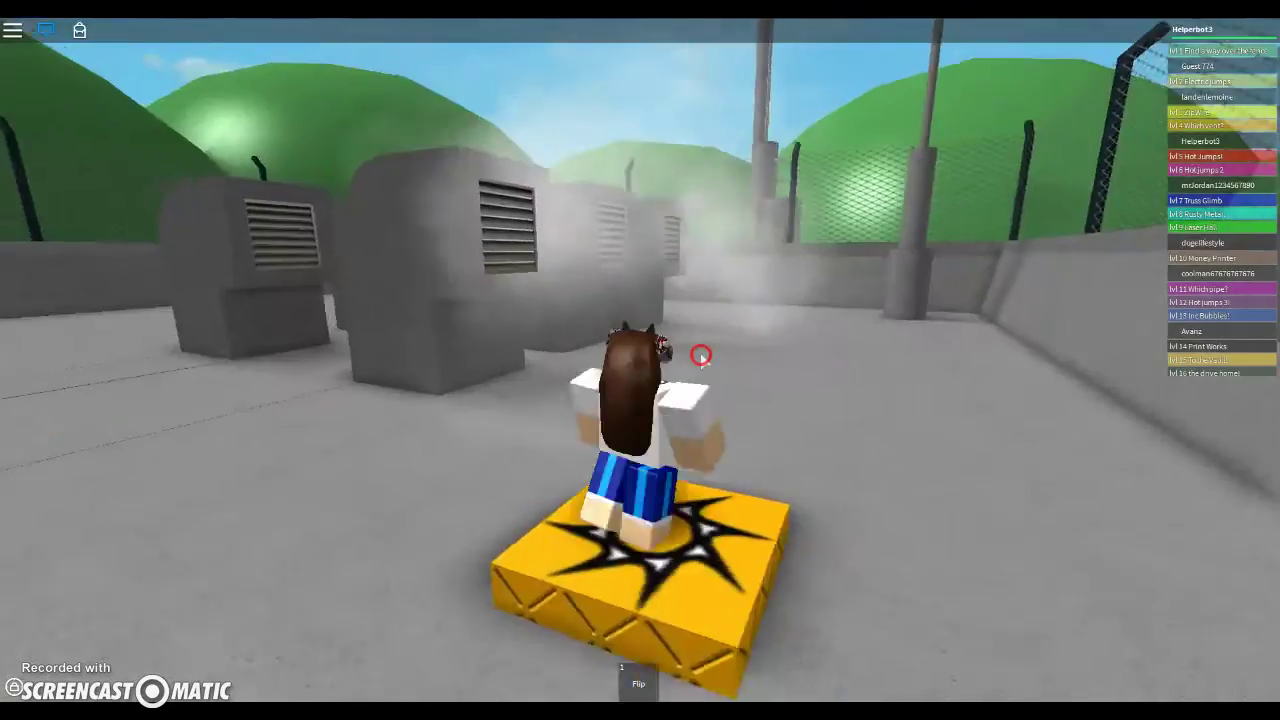
Try a vent, respawn after the wrong shaft, then enter the vent leading onward
key("w")
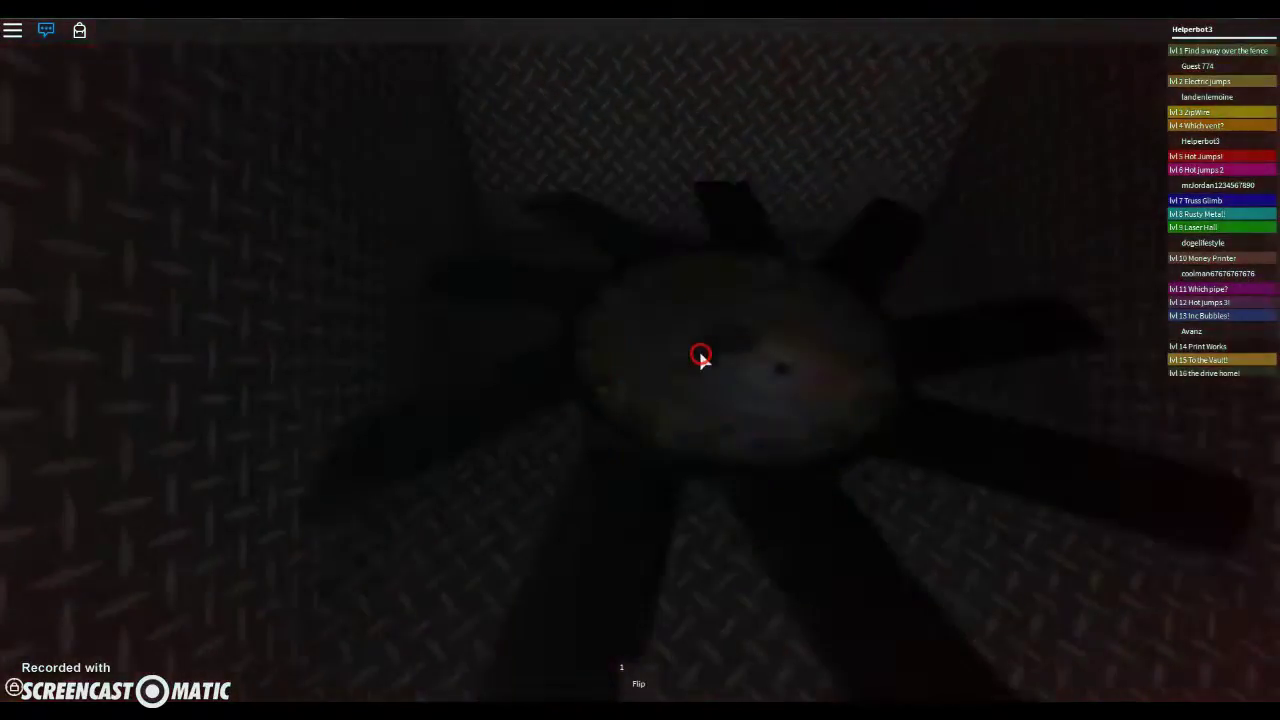
key("w")
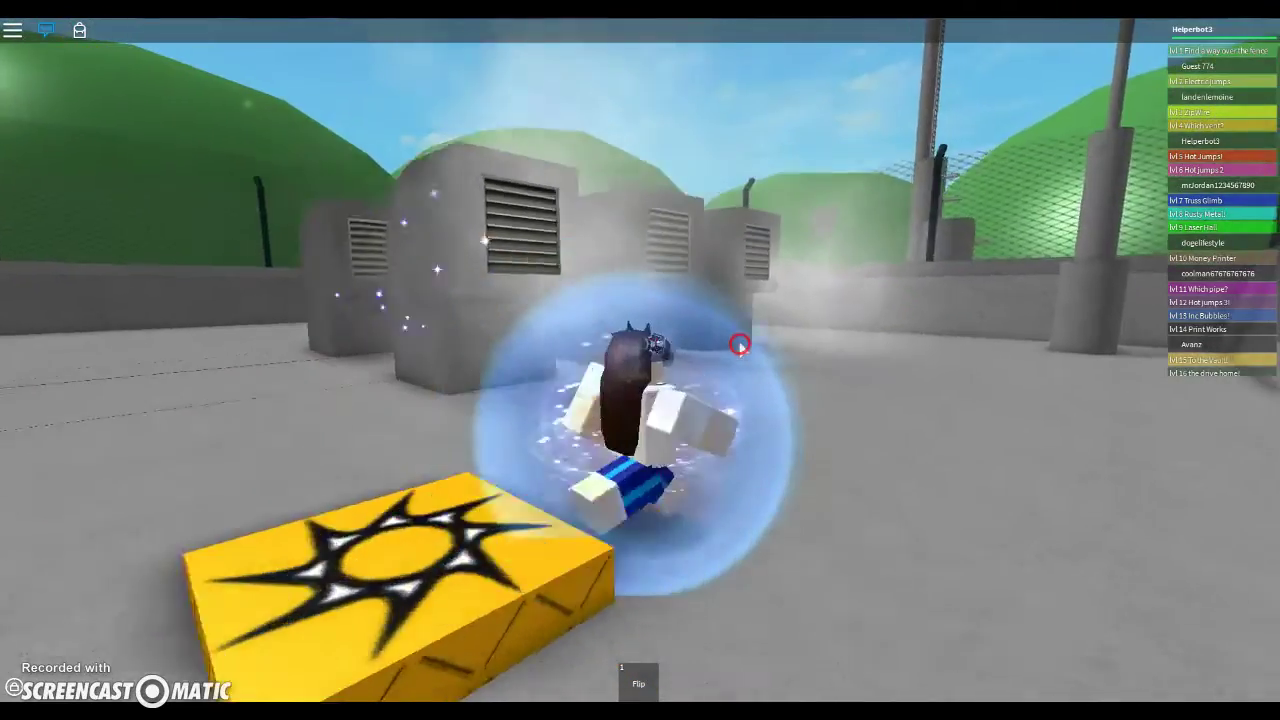
key("w")
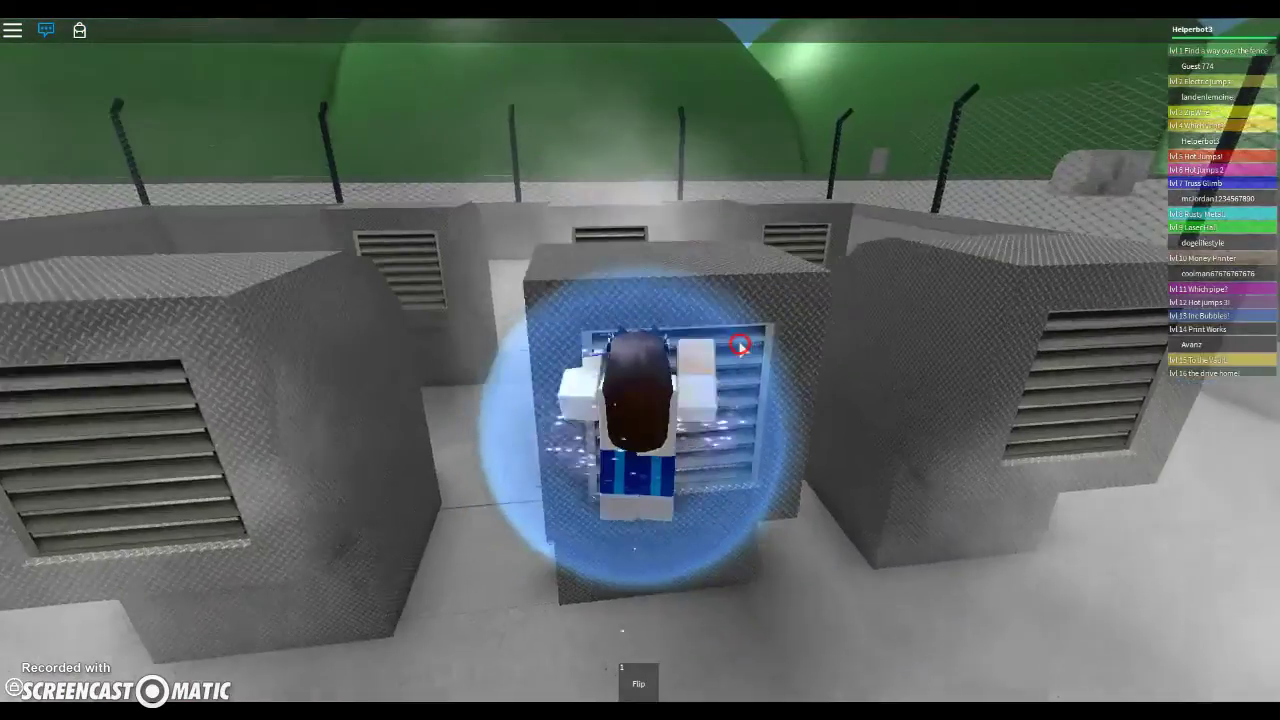
key("w")
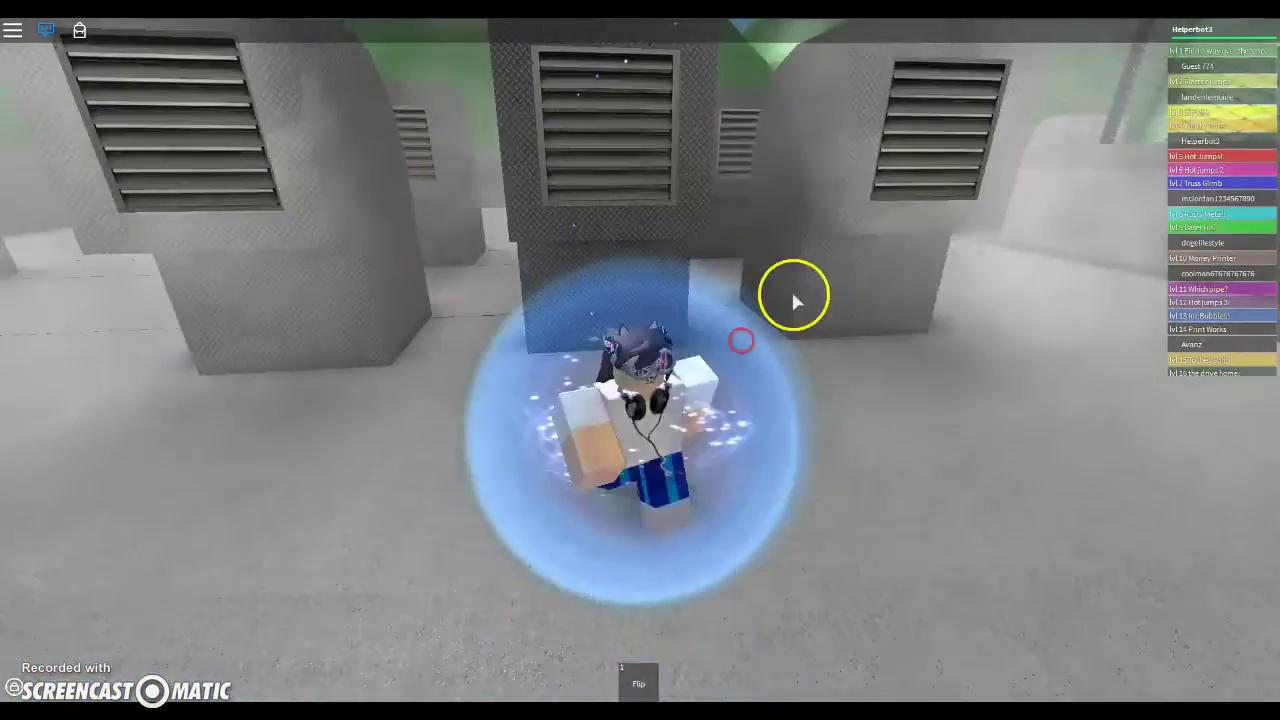
key("w")
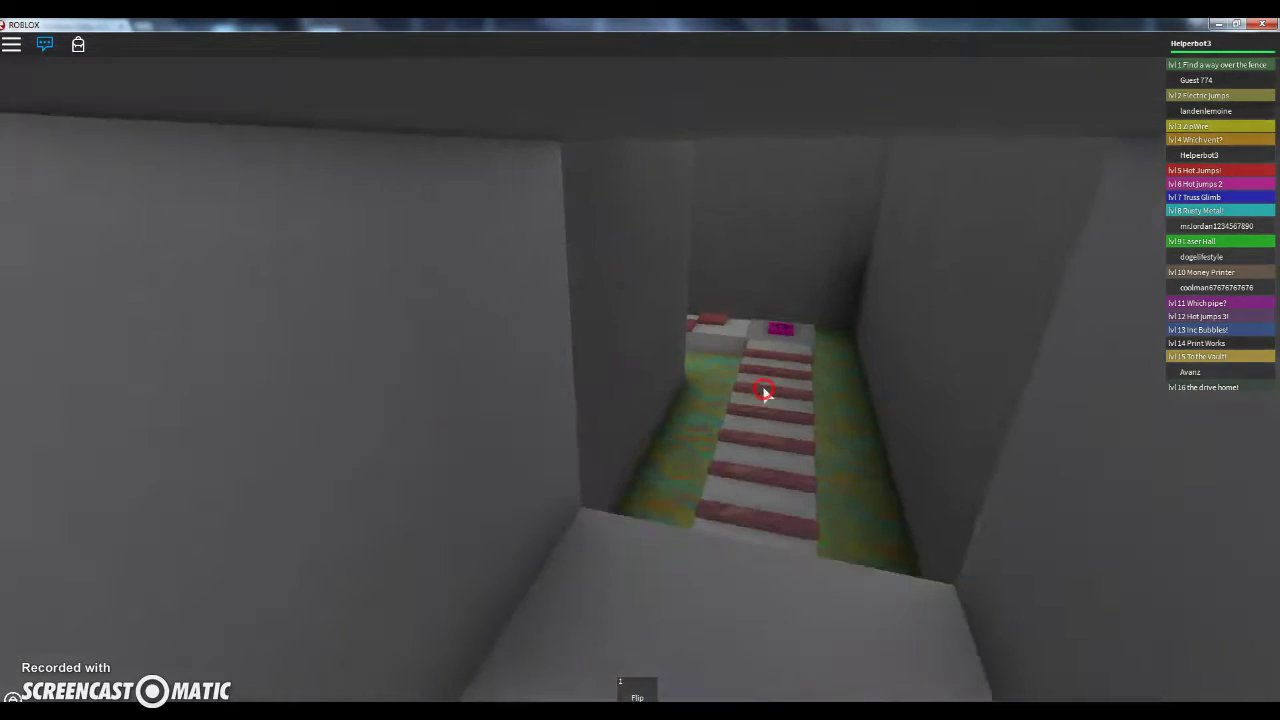
Step onto the red checkpoint pad and climb the truss to the top platform
key("w")
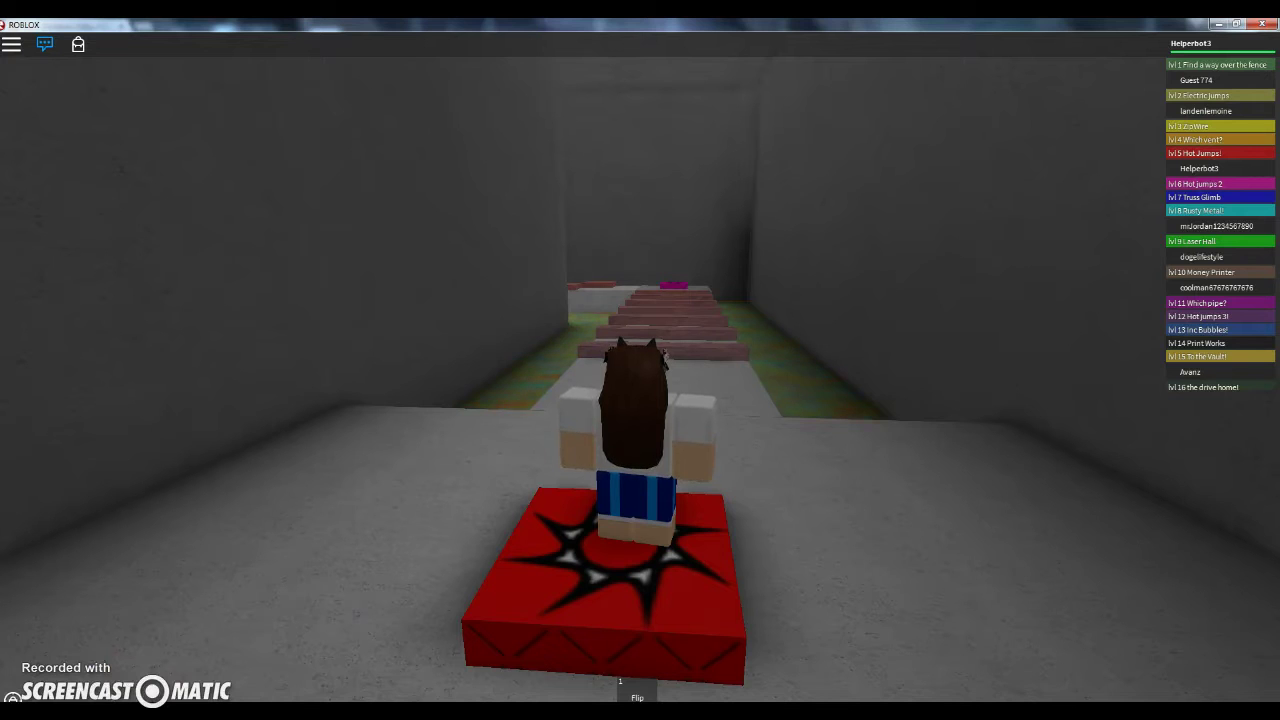
left_click(817, 425)
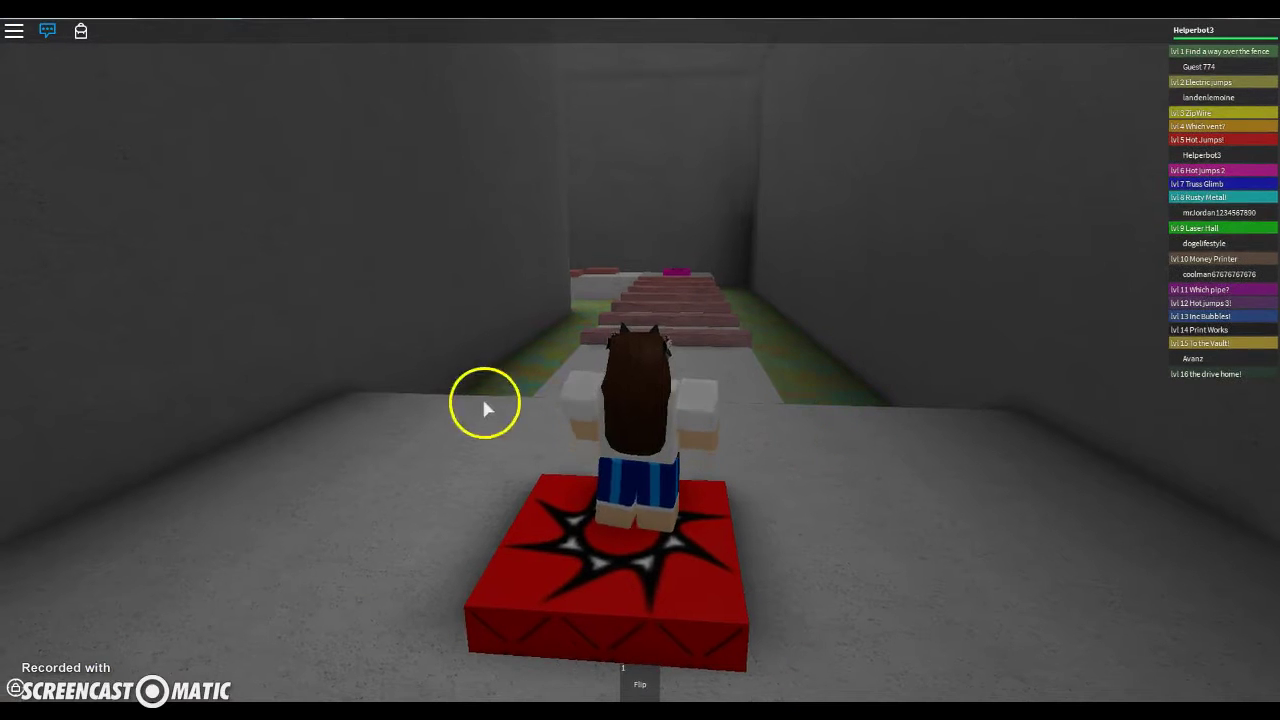
key("w")
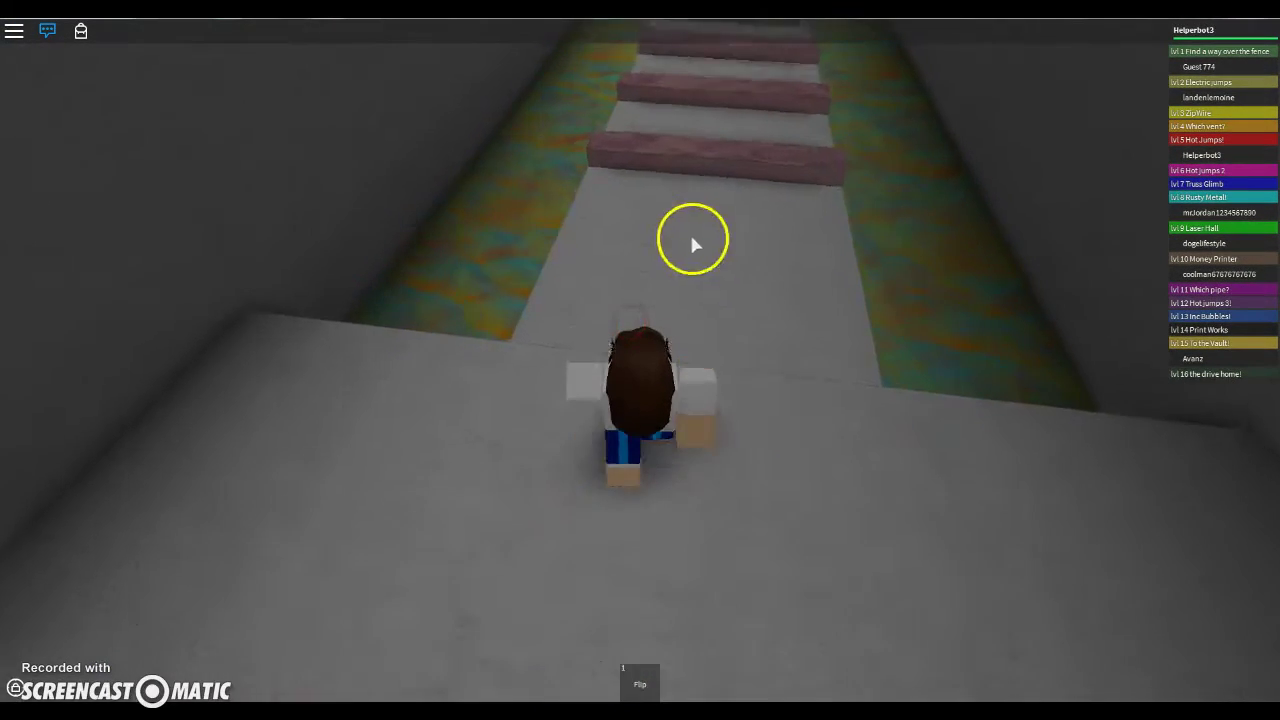
left_click(692, 250)
key("w")
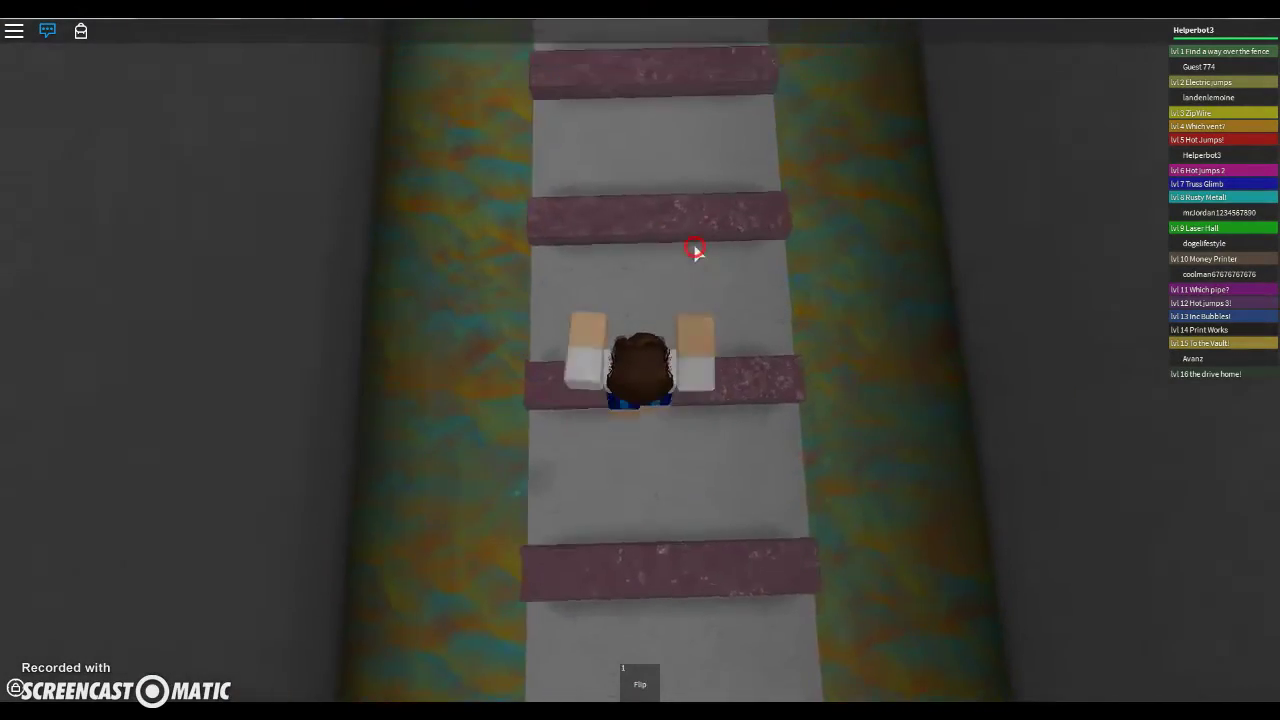
key("w")
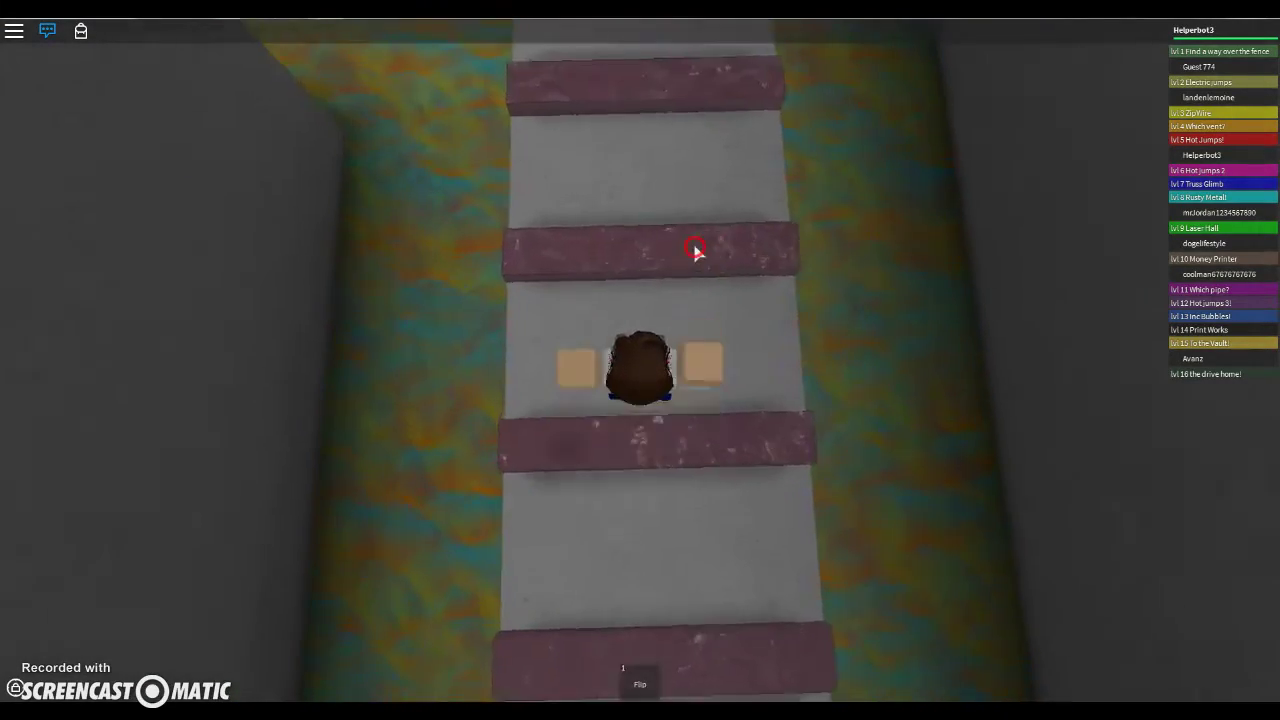
key("w")
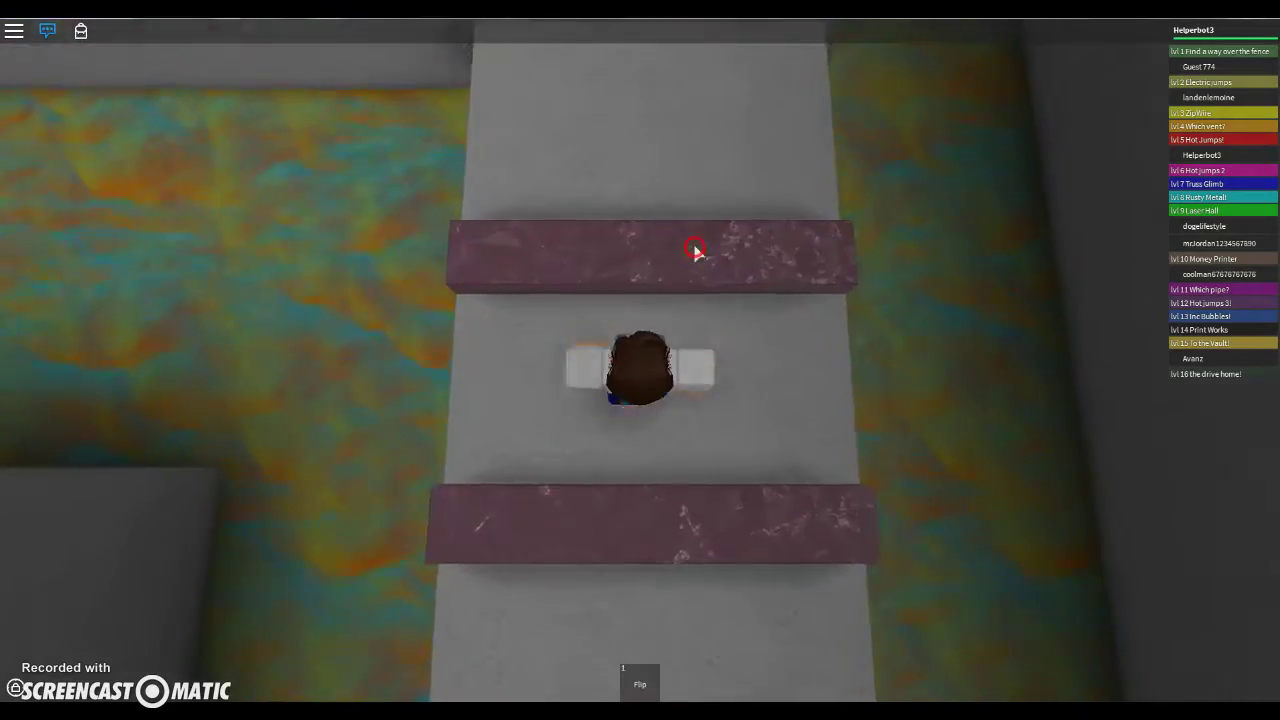
Follow the brick path into the dark diamond-plate tunnel
key("Left")
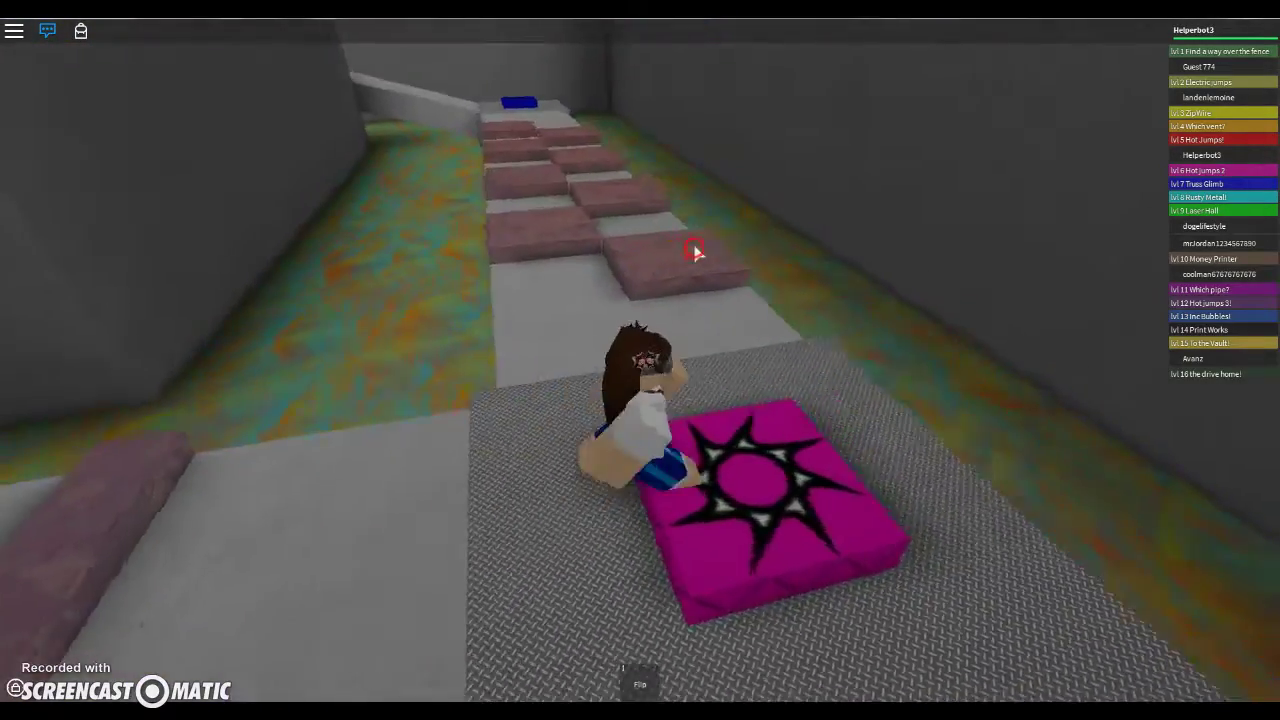
key("w")
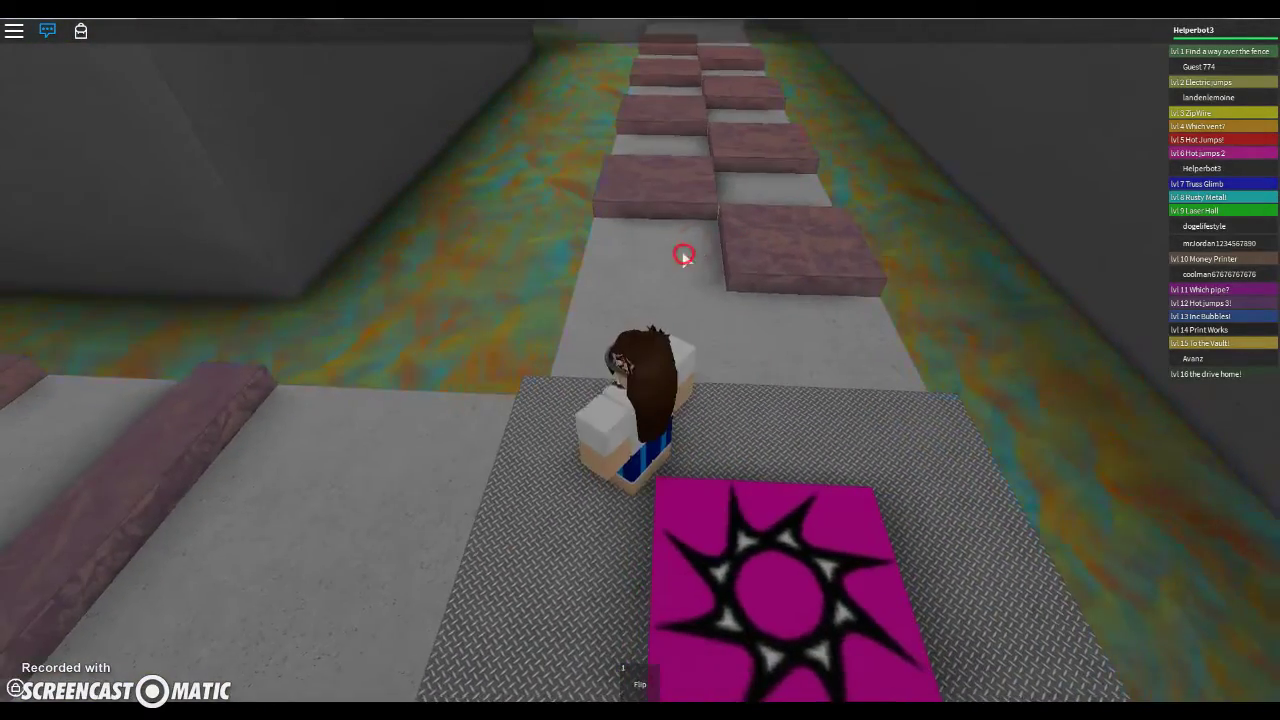
key("w")
key("w")
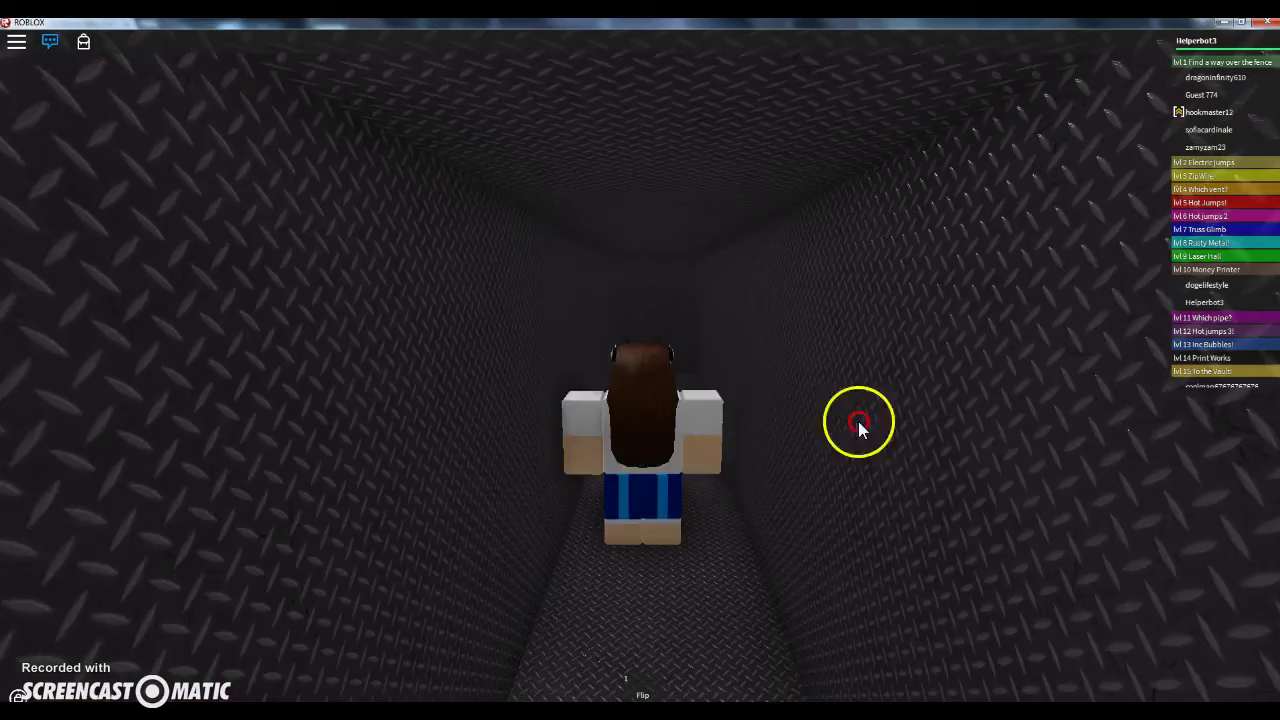
Walk through the dark metal tunnel, swinging the camera behind the avatar, onto the sand
right_click(771, 400)
right_click(770, 402)
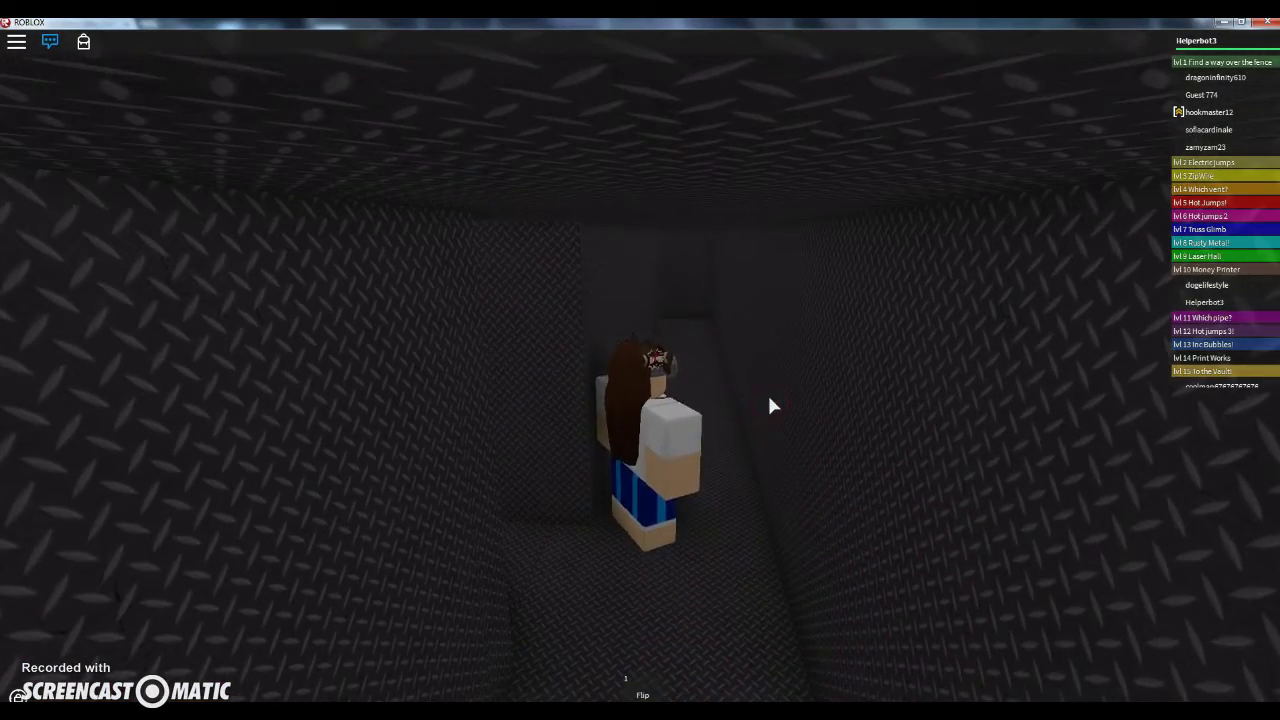
right_click(767, 400)
right_click(765, 401)
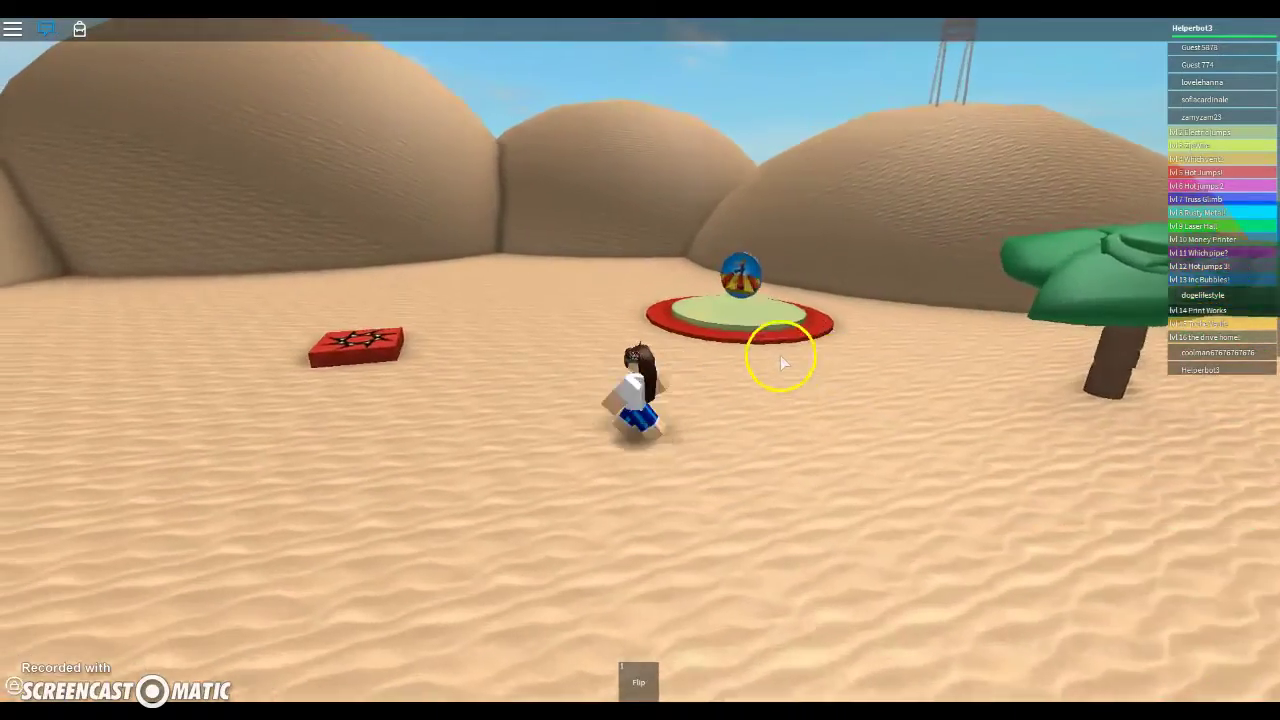
Cross the red star-patterned checkpoint pad and survey the beach dunes and coloured blocks
right_click(778, 357)
key("w")
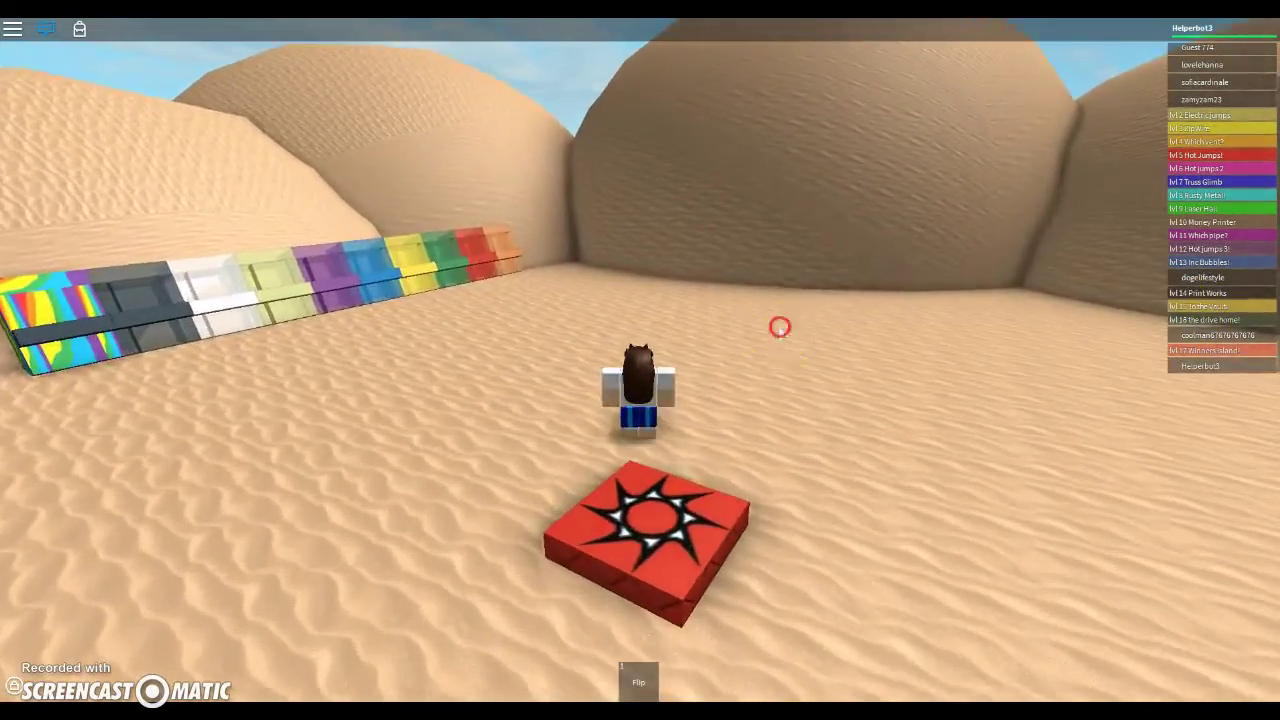
right_click(756, 263)
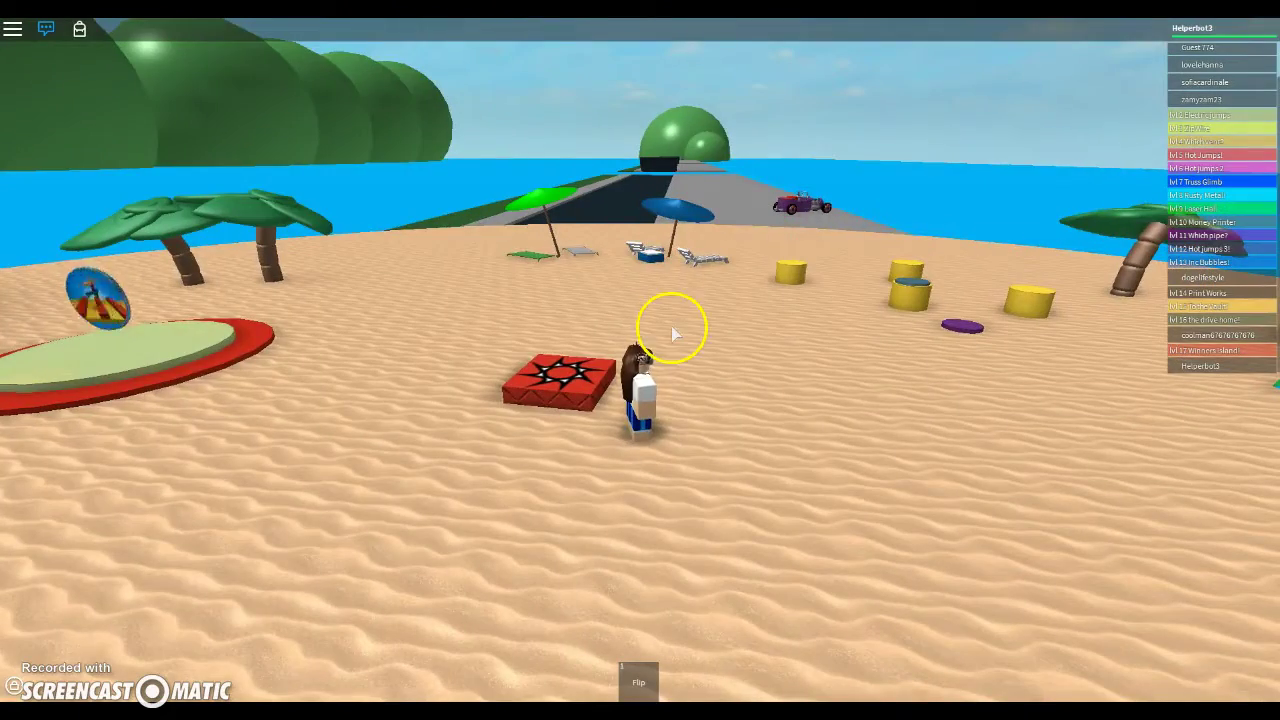
right_click(671, 326)
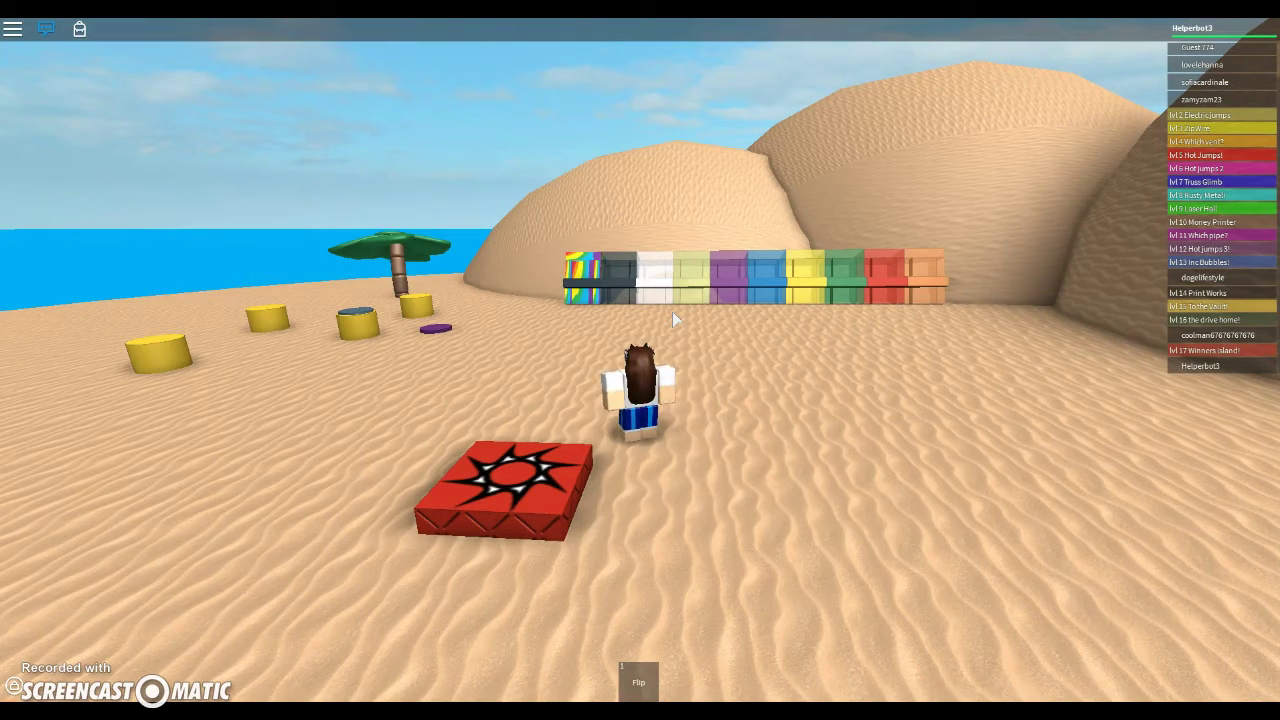
left_click(300, 580)
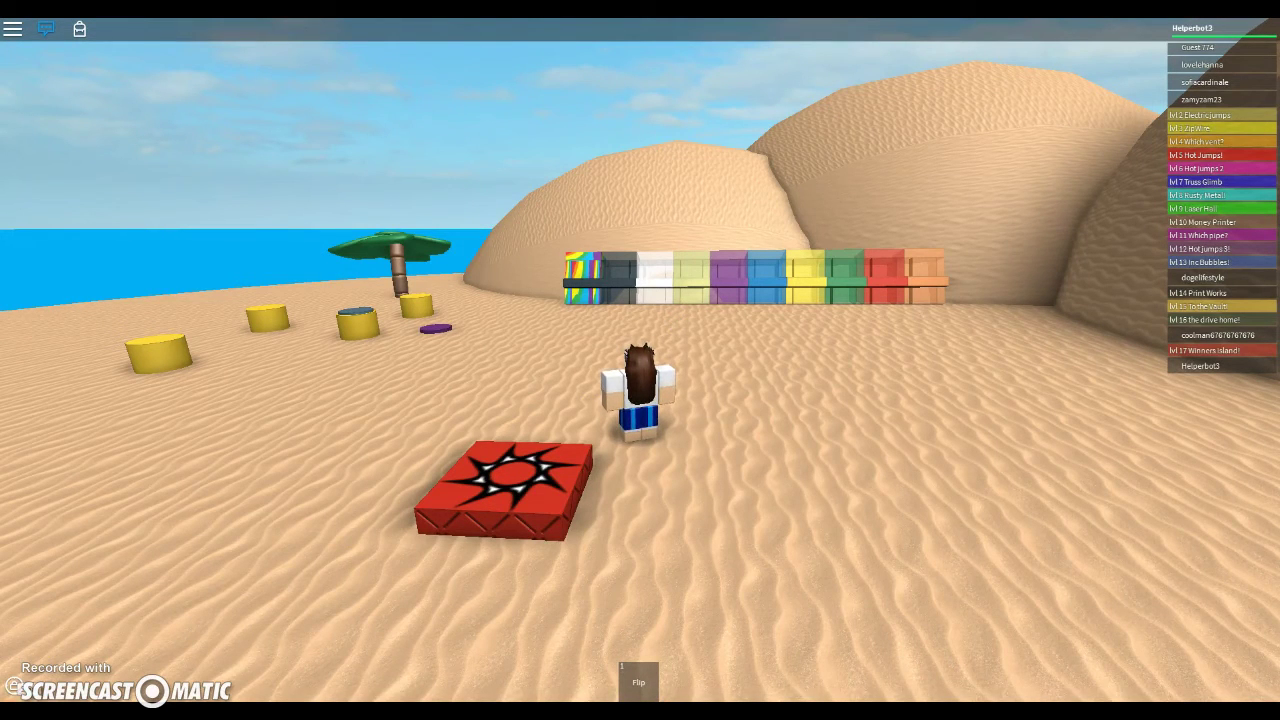